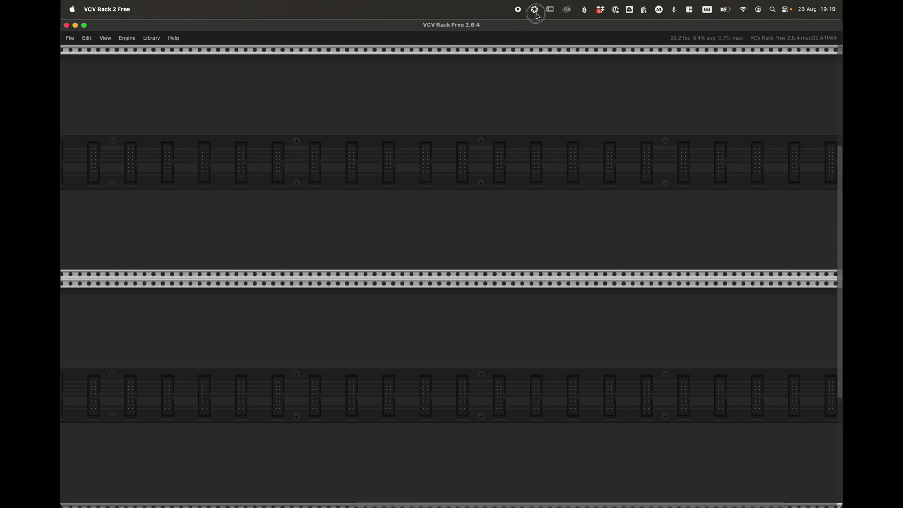
# Bring up the Hand Mirror webcam window and shift it flush against the screen edge
pyautogui.press('super+Tab')
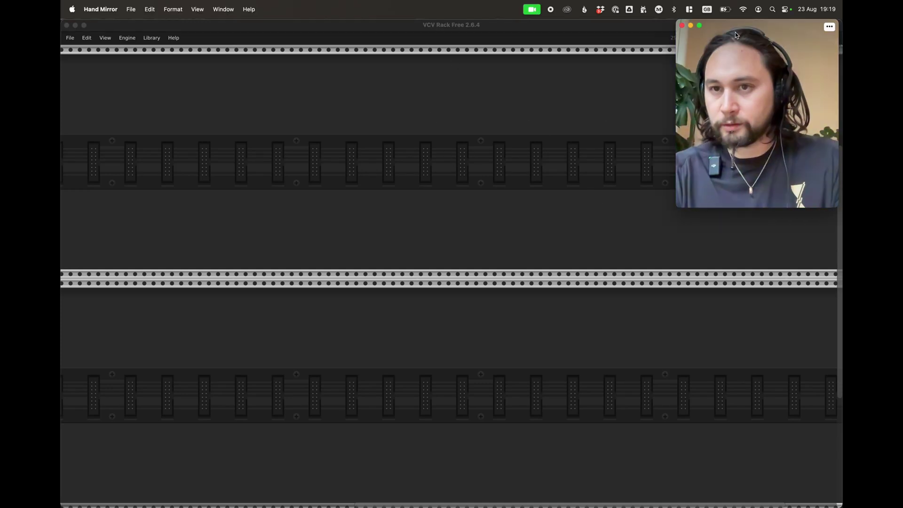
pyautogui.moveTo(748, 26)
pyautogui.mouseDown()
pyautogui.moveTo(741, 26)
pyautogui.moveTo(753, 27)
pyautogui.mouseUp()
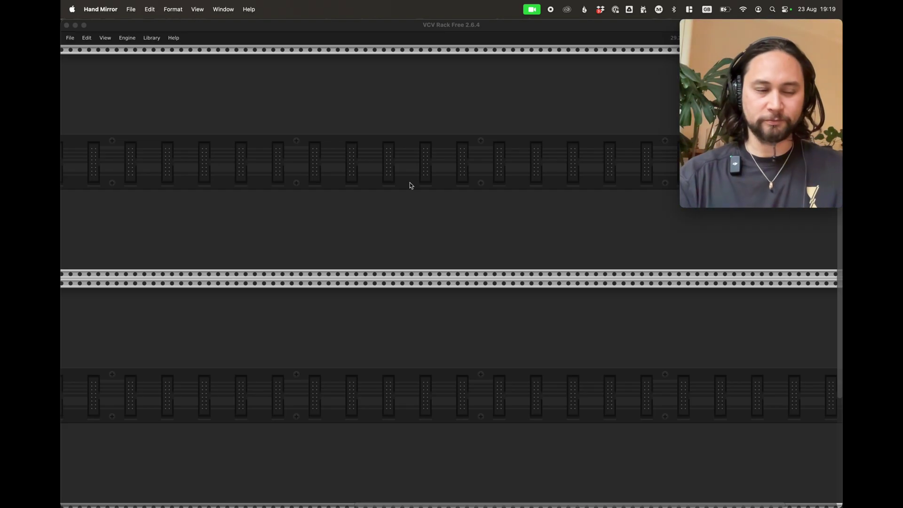
# Switch to the Brave browser and read the r/modular post asking about the sample and hold setup
pyautogui.hotkey('ctrl', 'Up')
pyautogui.click(149, 323)
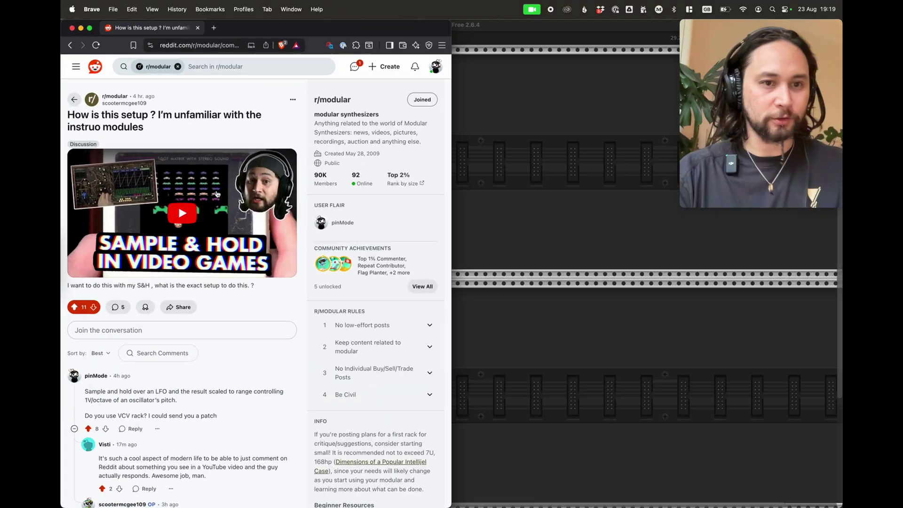
pyautogui.scroll(-5, 148, 323)
pyautogui.scroll(5, 178, 85)
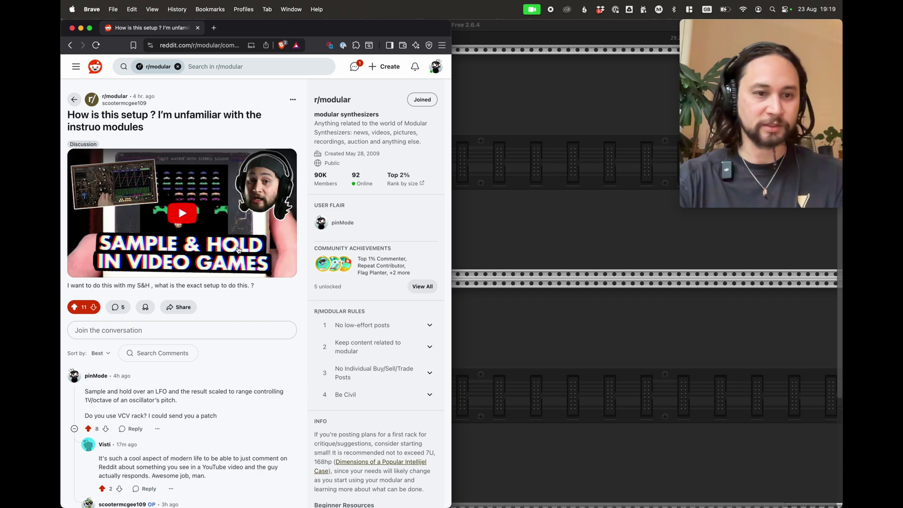
pyautogui.scroll(-10, 197, 272)
pyautogui.scroll(10, 177, 232)
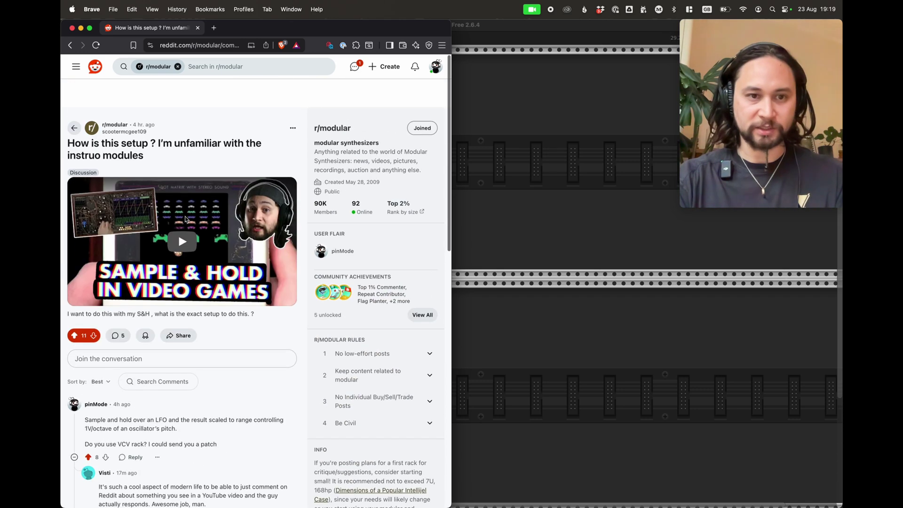
# Return to VCV Rack and add the Instruō tágh sample and hold module to the upper rack row
pyautogui.click(610, 153)
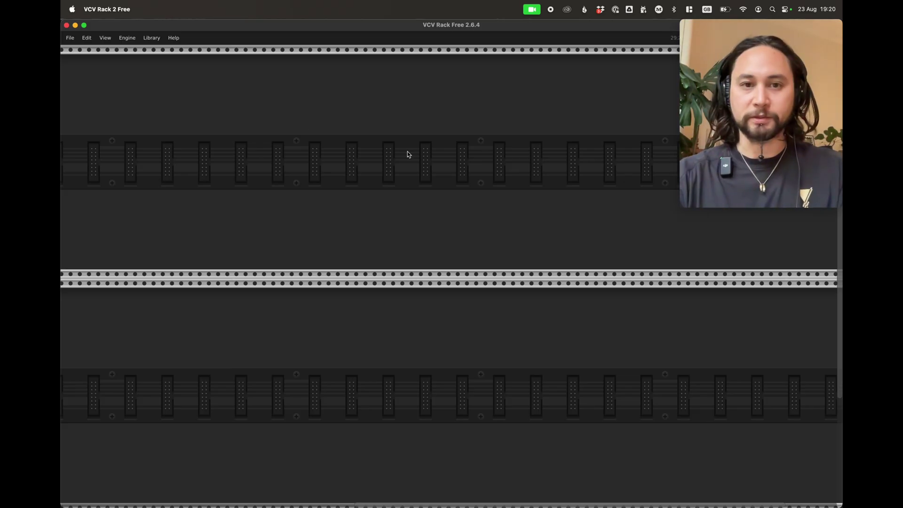
pyautogui.rightClick(420, 190)
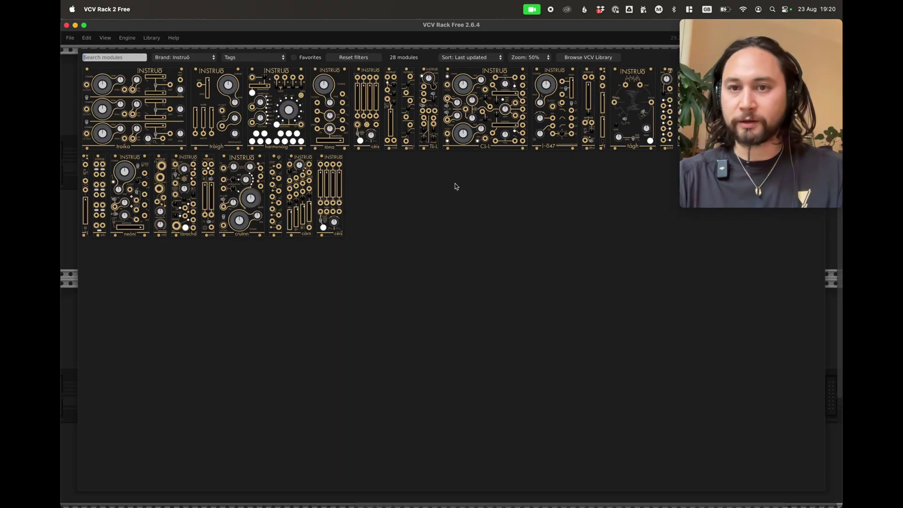
pyautogui.click(631, 108)
pyautogui.moveTo(408, 133); pyautogui.dragTo(312, 121)
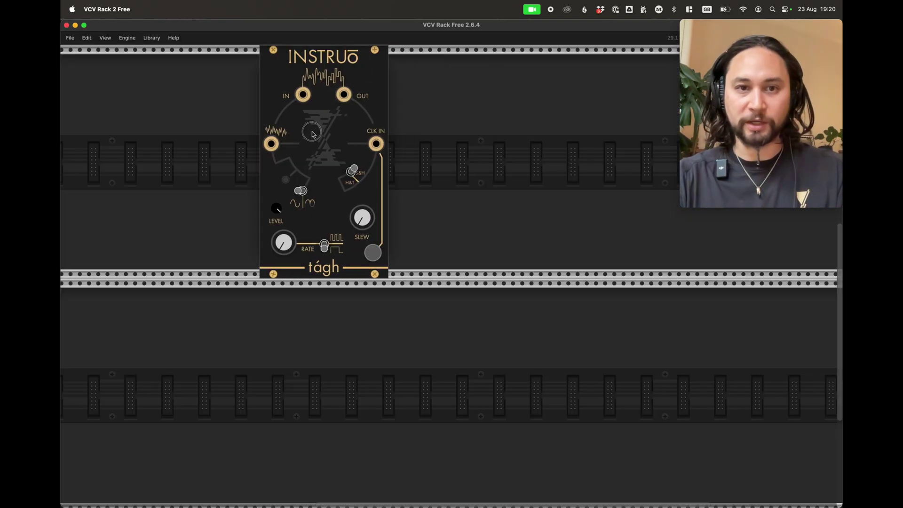
pyautogui.hscroll(3, 389, 151)
pyautogui.hscroll(1, 390, 152)
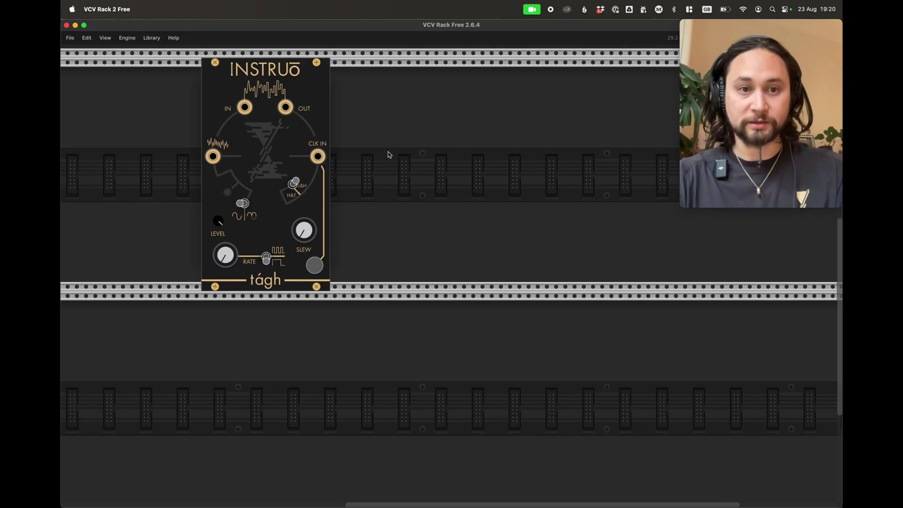
pyautogui.hscroll(-1, 390, 152)
pyautogui.moveTo(286, 165); pyautogui.dragTo(304, 167)
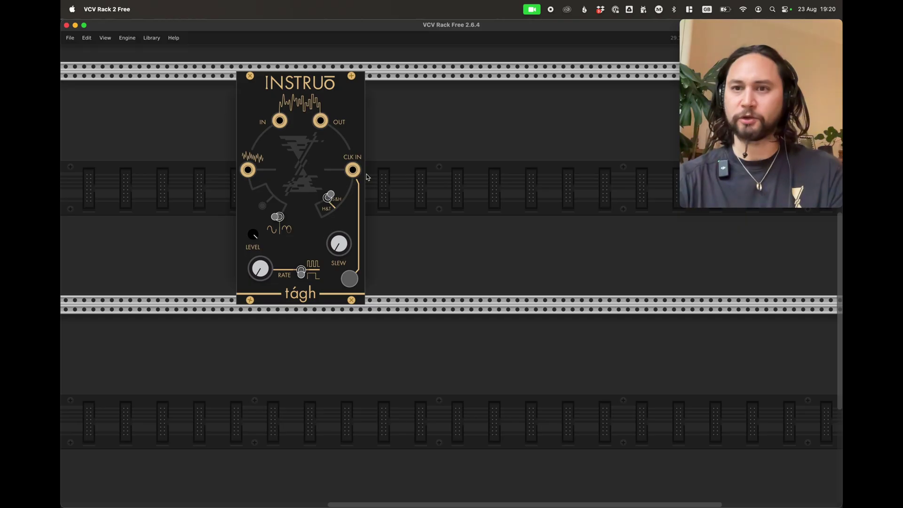
pyautogui.moveTo(290, 174); pyautogui.dragTo(313, 165)
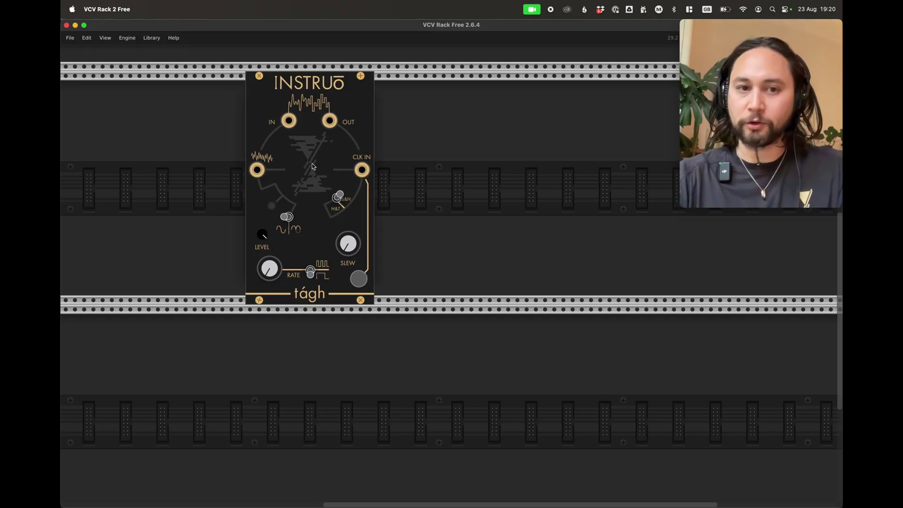
# Add the Instruō Cš-L dual oscillator directly to the right of tágh
pyautogui.rightClick(422, 202)
pyautogui.click(511, 106)
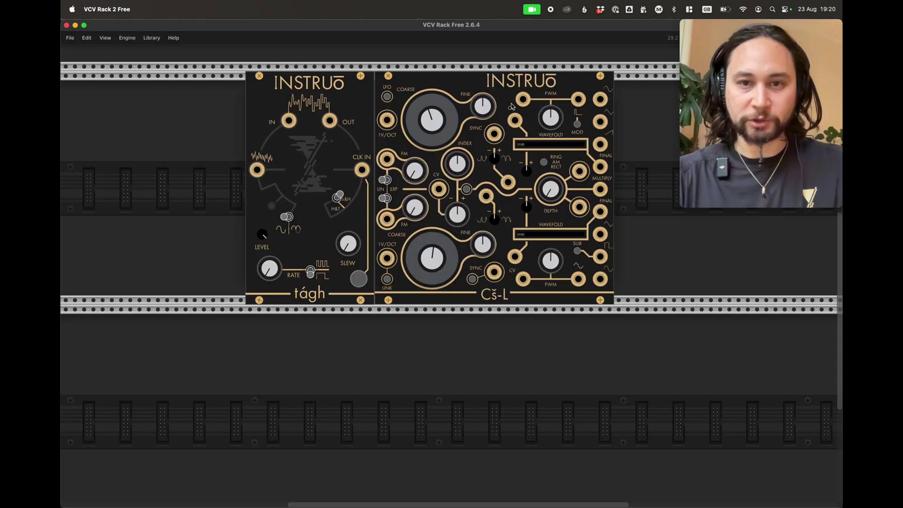
pyautogui.click(490, 84)
# Add the Instruō neóni oscillator directly to the left of tágh
pyautogui.rightClick(181, 203)
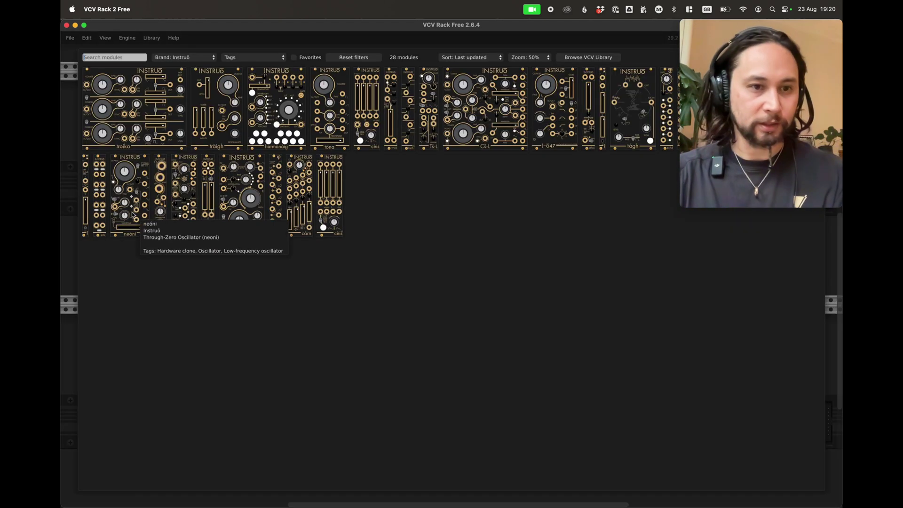
pyautogui.click(129, 198)
pyautogui.moveTo(204, 88); pyautogui.dragTo(213, 88)
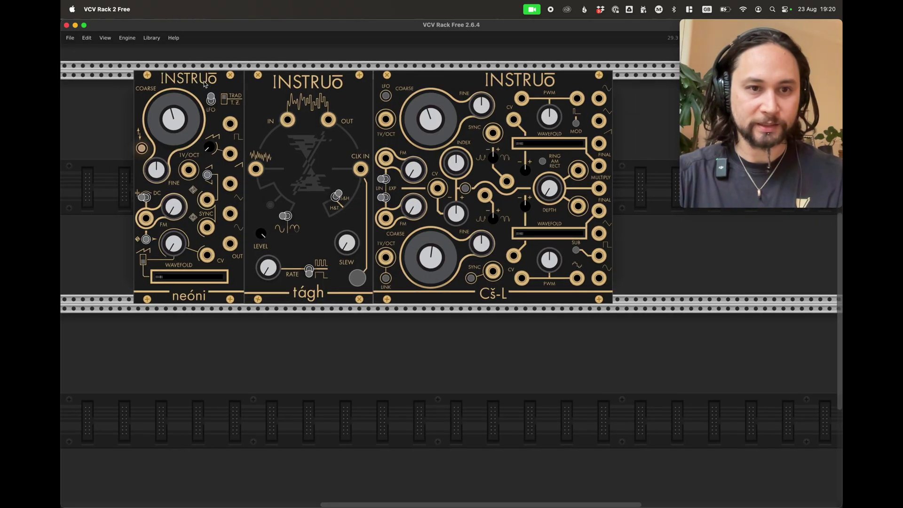
pyautogui.moveTo(322, 313); pyautogui.dragTo(268, 258)
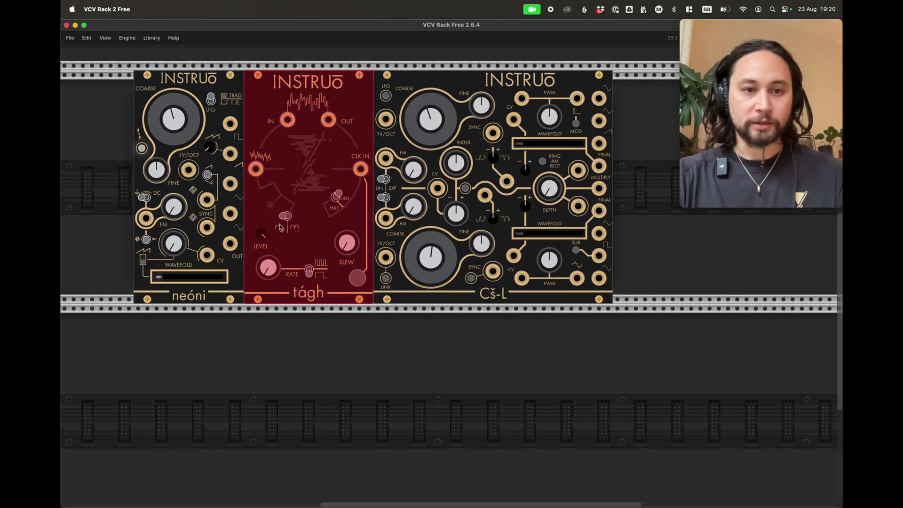
pyautogui.click(299, 366)
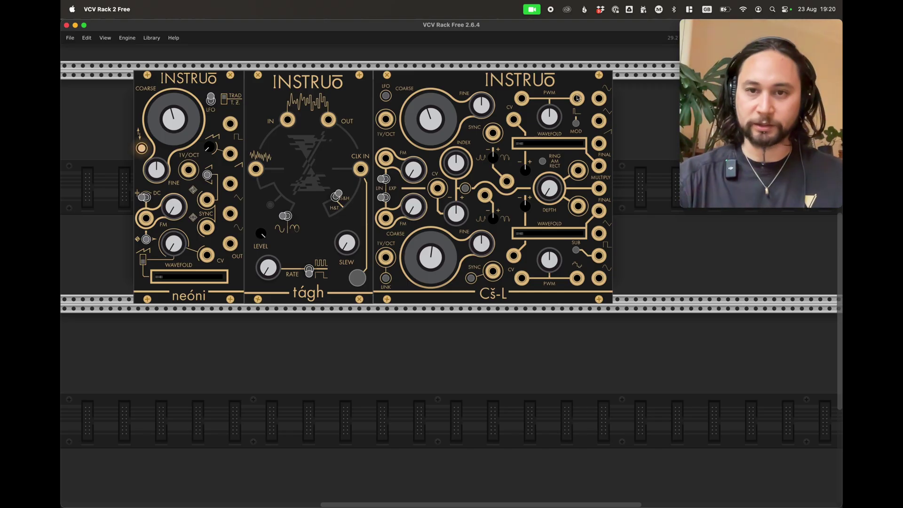
pyautogui.moveTo(577, 98)
pyautogui.mouseDown()
pyautogui.moveTo(579, 127)
pyautogui.moveTo(592, 96)
pyautogui.mouseUp()
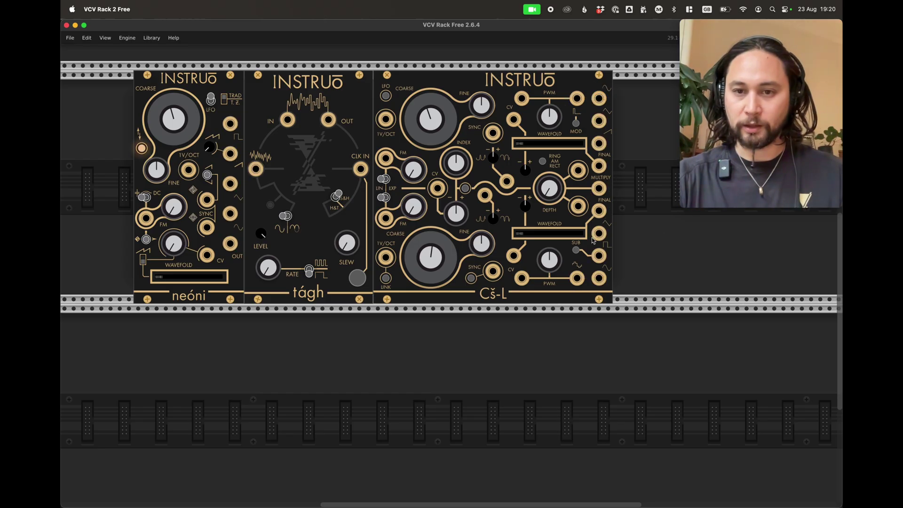
pyautogui.hscroll(1, 470, 241)
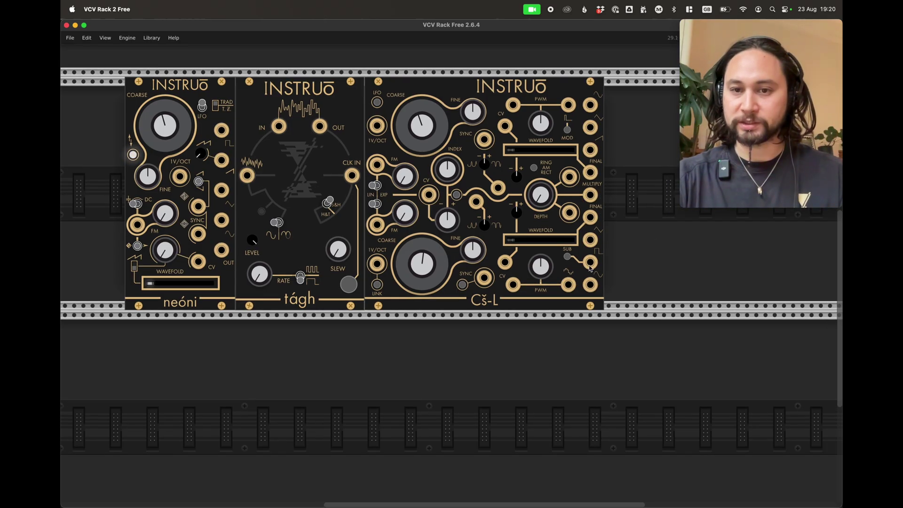
pyautogui.moveTo(591, 269); pyautogui.dragTo(581, 267)
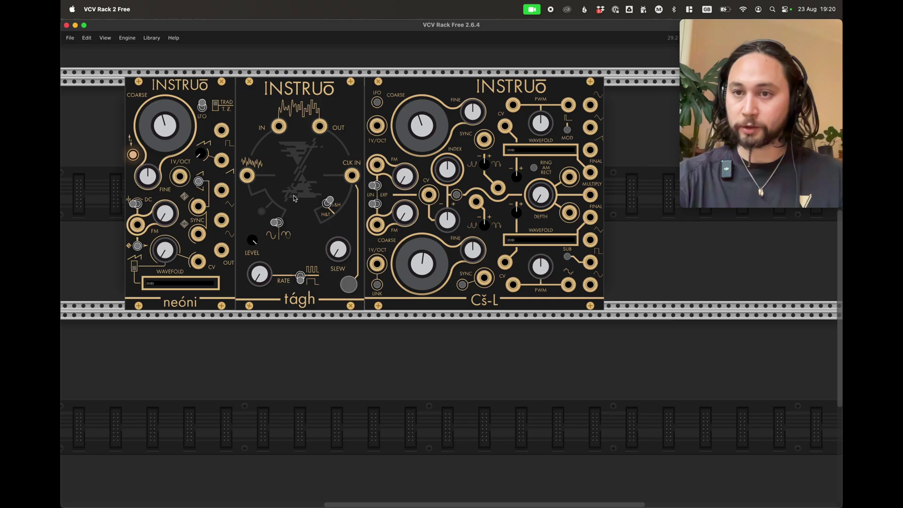
# Sweep the lower oscillator's Coarse knob on Cš-L upward and return it to around centre
pyautogui.moveTo(422, 264); pyautogui.dragTo(422, 165)
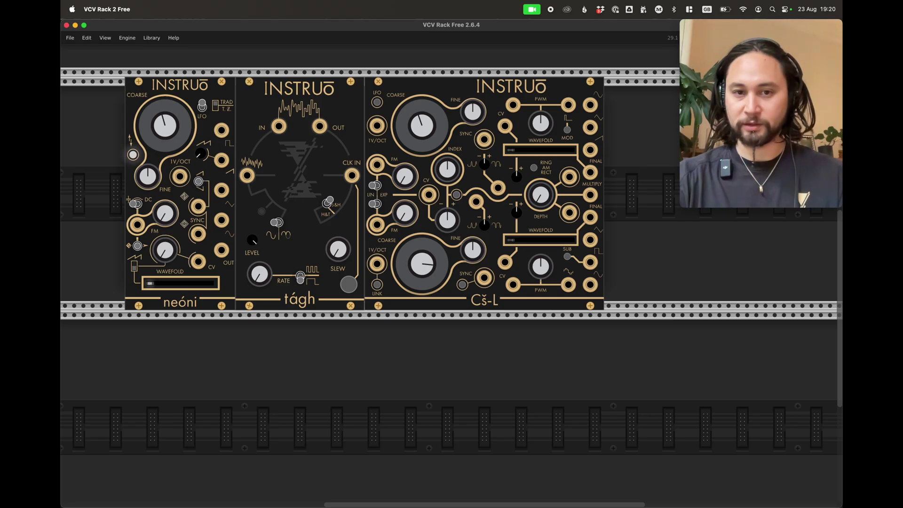
pyautogui.moveTo(421, 264); pyautogui.dragTo(422, 197)
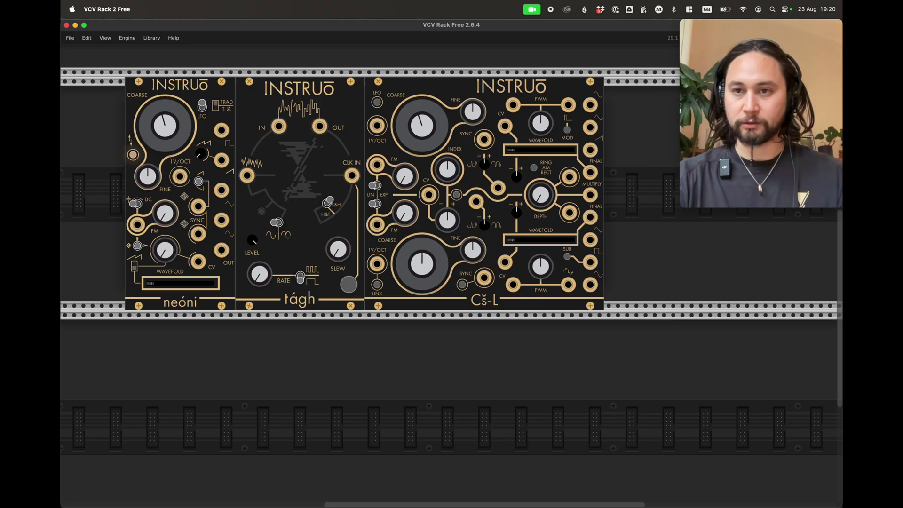
pyautogui.moveTo(427, 270); pyautogui.dragTo(427, 265)
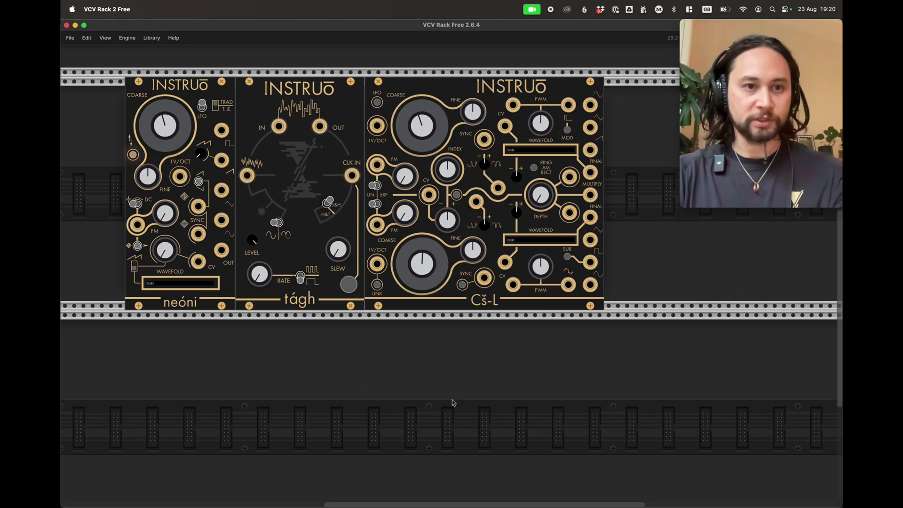
# Add the narrow Instruō slider module with inputs 1 and 2 and place it between tágh and Cš-L
pyautogui.scroll(-2, 453, 400)
pyautogui.doubleClick(464, 334)
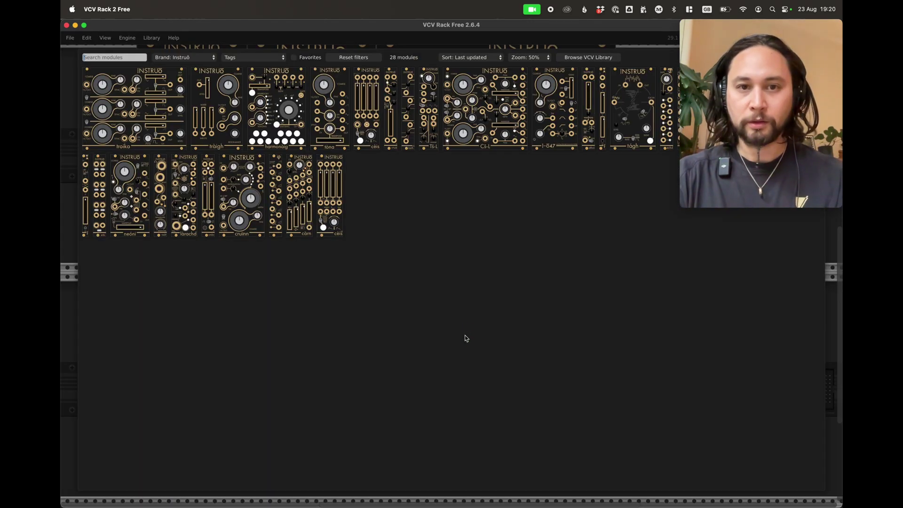
pyautogui.click(86, 183)
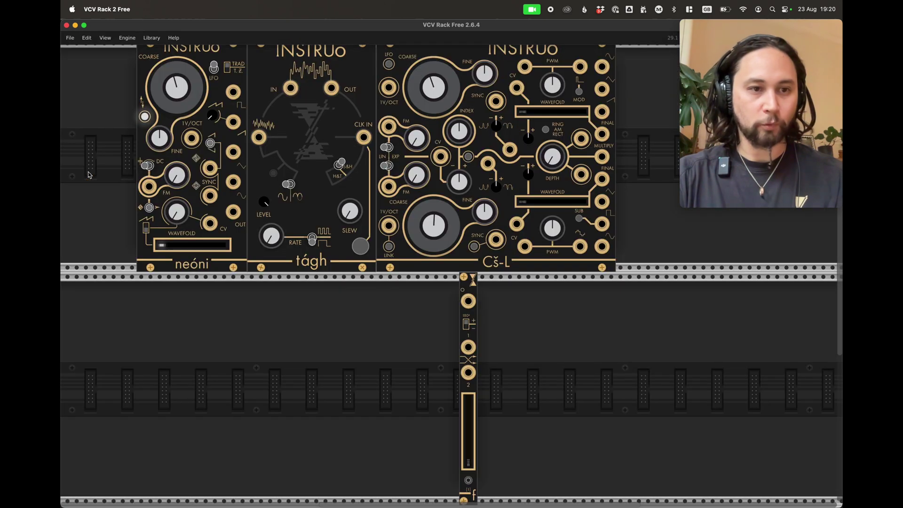
pyautogui.moveTo(469, 290); pyautogui.dragTo(384, 56)
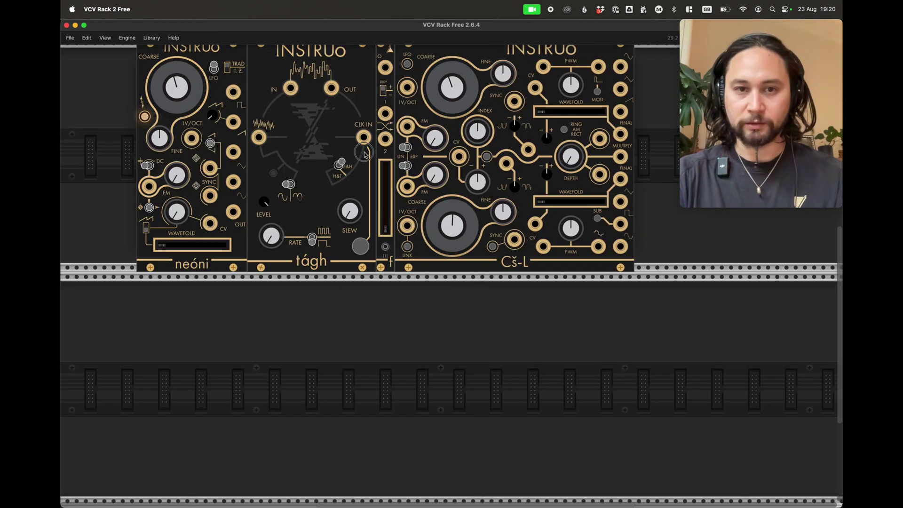
# Filter the module browser to the VCV brand, search for "aud" and add the two-channel Audio module below Cš-L
pyautogui.scroll(2, 398, 111)
pyautogui.hscroll(1, 399, 111)
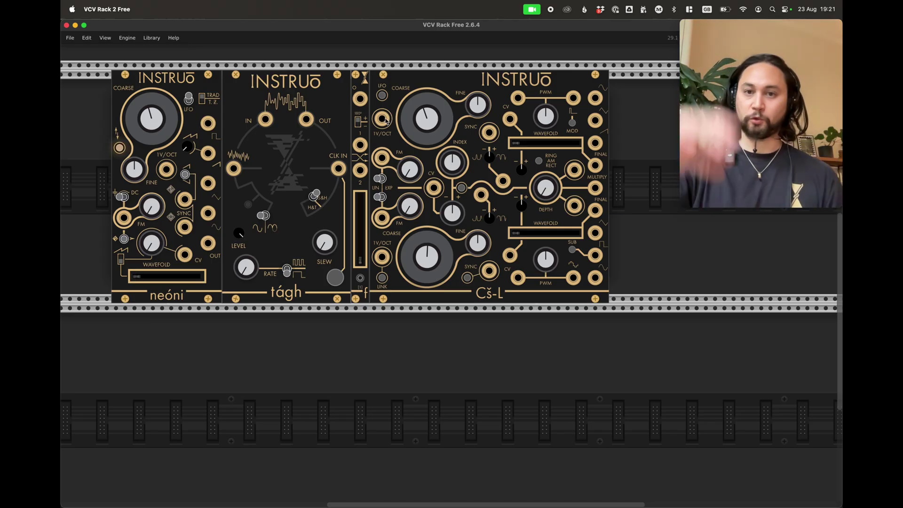
pyautogui.rightClick(560, 353)
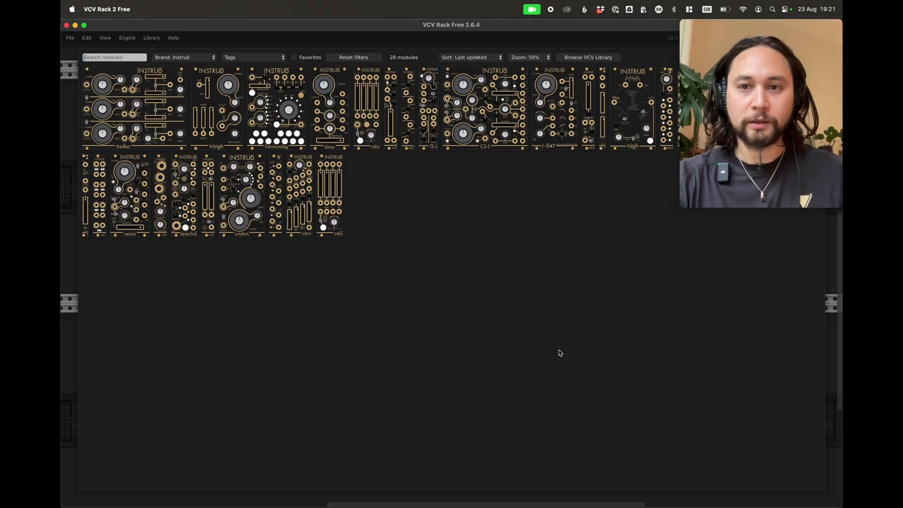
pyautogui.click(179, 57)
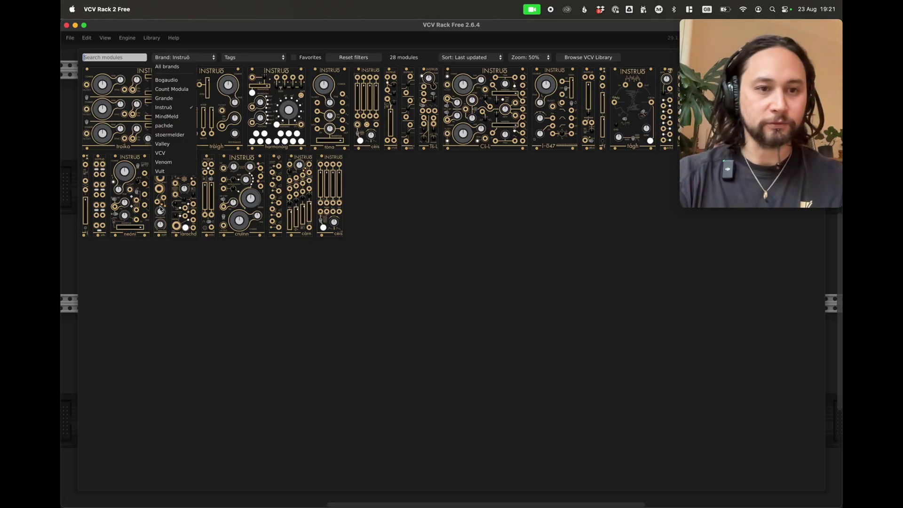
pyautogui.click(160, 153)
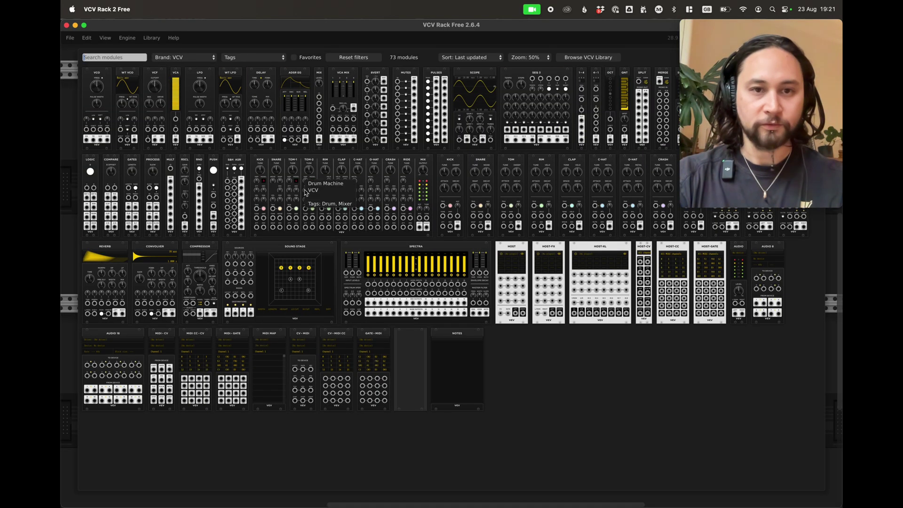
pyautogui.write('aud')
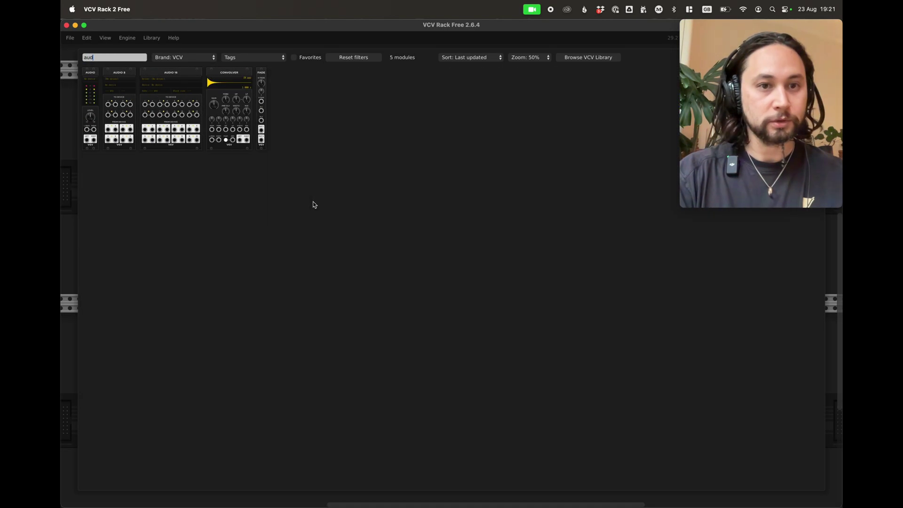
pyautogui.press('Return')
# Place two VCV Scope modules side by side in the lower row and shift the Audio module closer to them
pyautogui.press('Return')
pyautogui.write('scope')
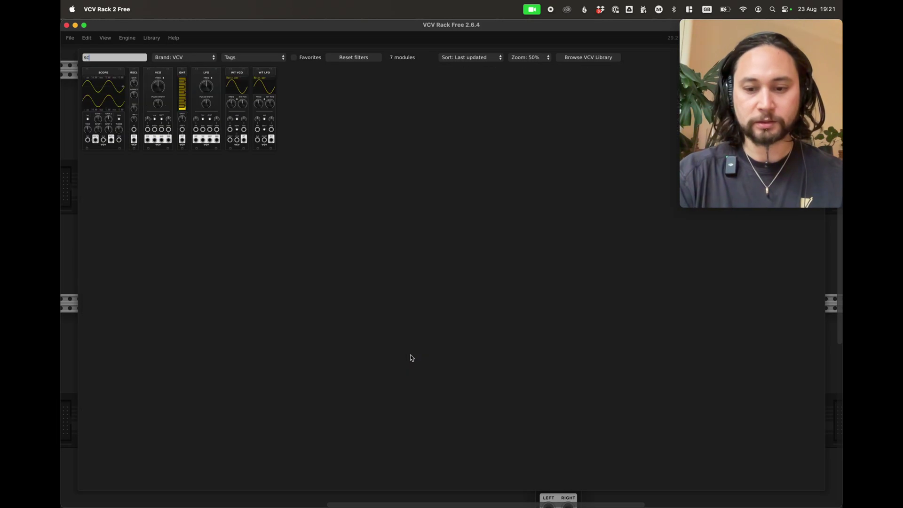
pyautogui.press('Return')
pyautogui.moveTo(441, 320); pyautogui.dragTo(469, 320)
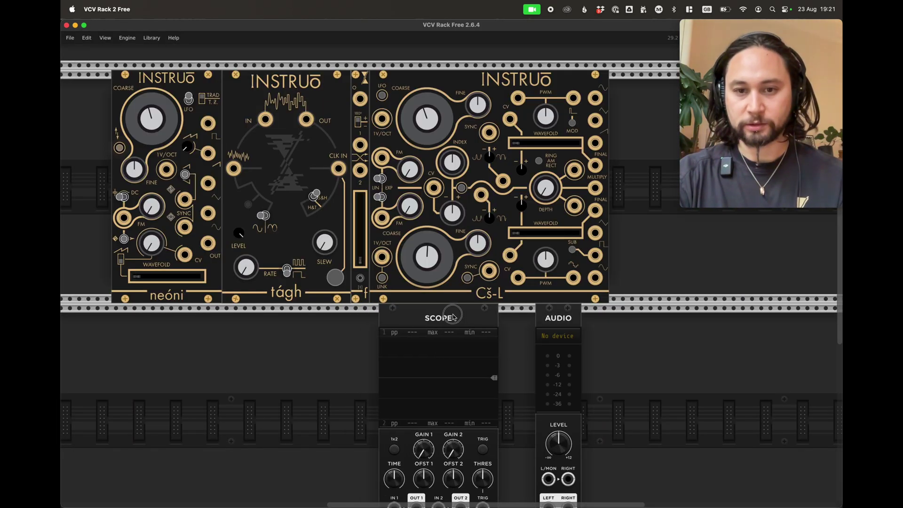
pyautogui.press('super+v')
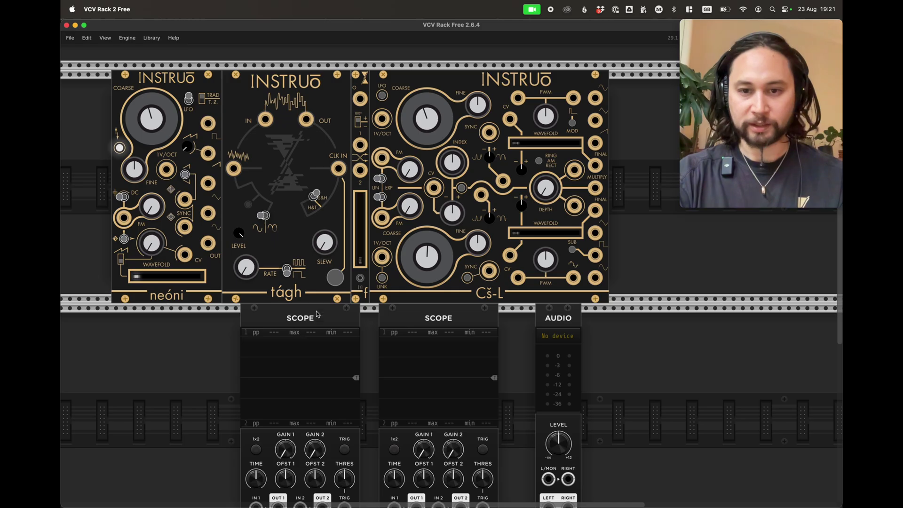
pyautogui.moveTo(555, 326); pyautogui.dragTo(546, 326)
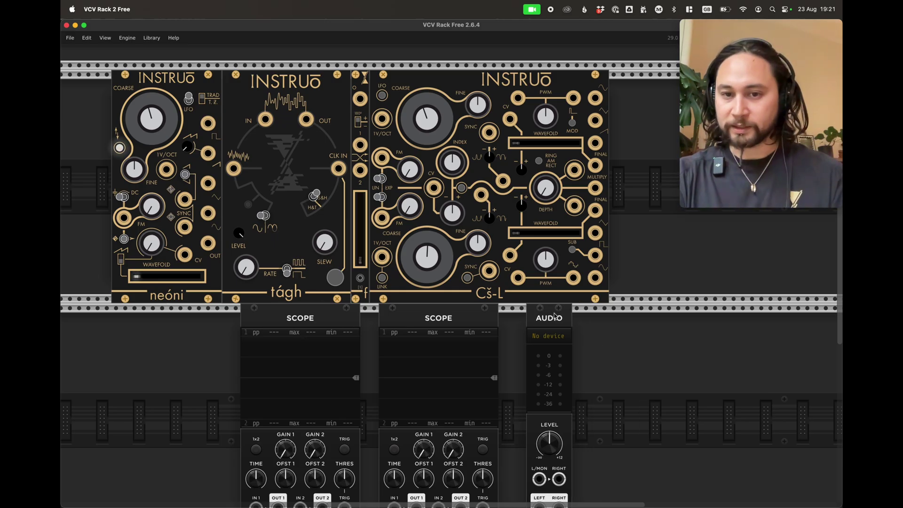
# Patch Cš-L's upper pulse output into IN 1 of the scope beside Audio, adjusting its TIME and enabling TRIG
pyautogui.moveTo(573, 100); pyautogui.dragTo(367, 382)
pyautogui.scroll(2, 418, 302)
pyautogui.scroll(-1, 419, 301)
pyautogui.click(457, 412)
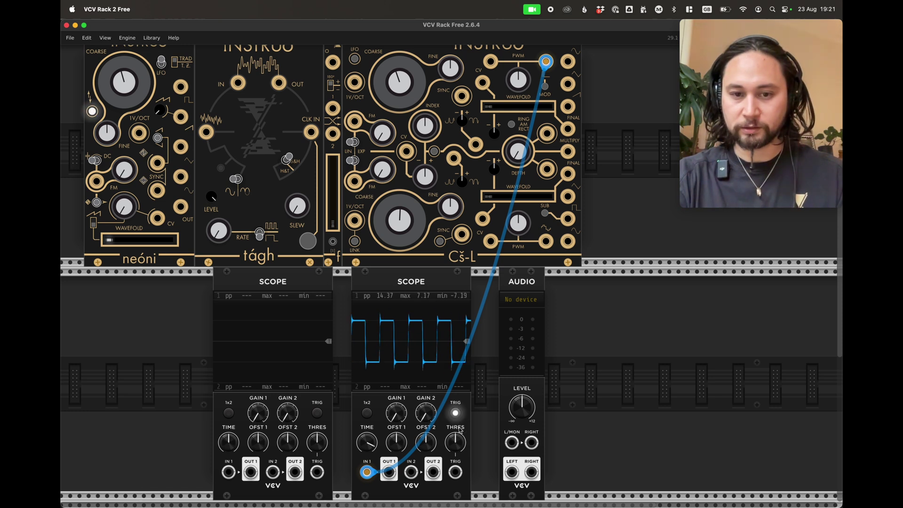
# Set the Audio module's device to External Headphones and patch OUT 1 of the scope beside it into L/MON
pyautogui.click(530, 301)
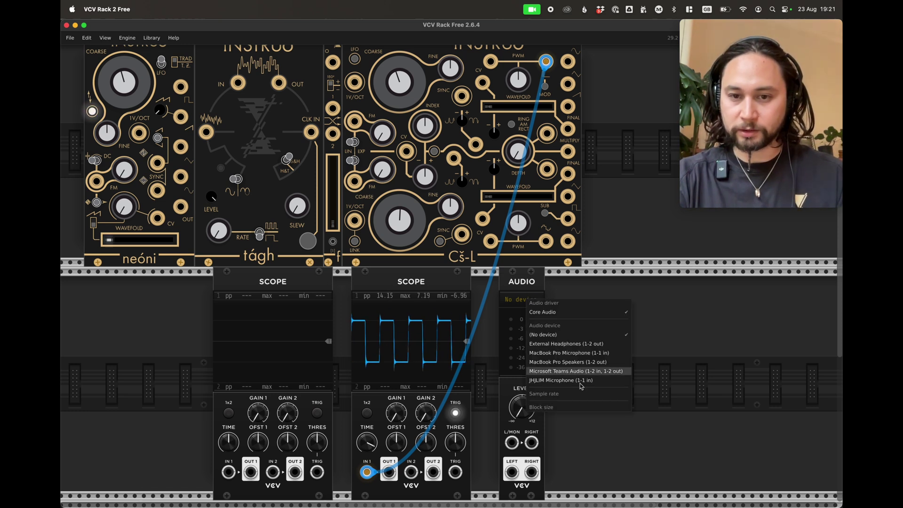
pyautogui.click(579, 347)
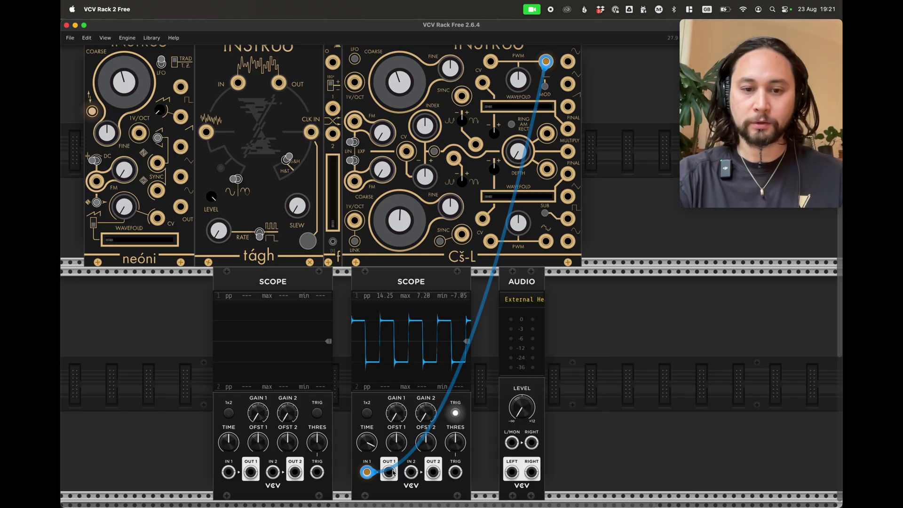
pyautogui.moveTo(393, 473); pyautogui.dragTo(512, 443)
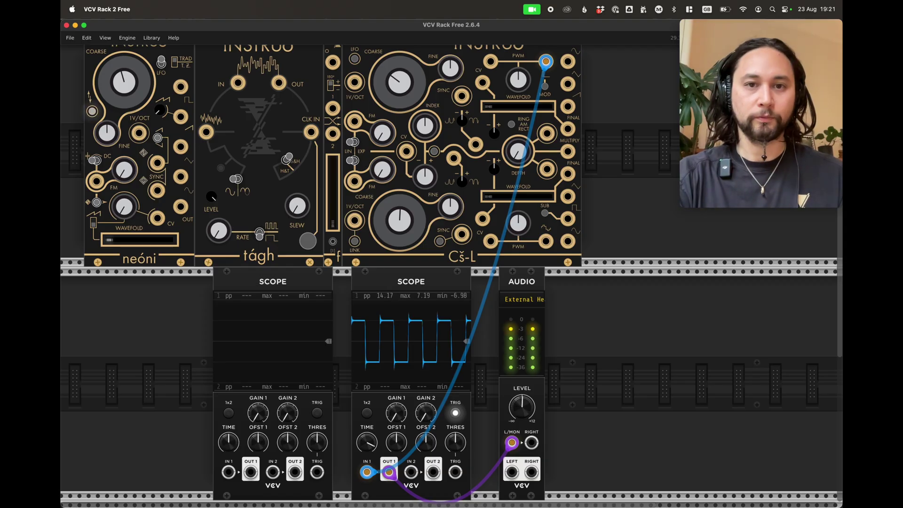
# Retune Cš-L's upper COARSE knob and turn down the Audio module's LEVEL slightly
pyautogui.moveTo(405, 74); pyautogui.dragTo(398, 77)
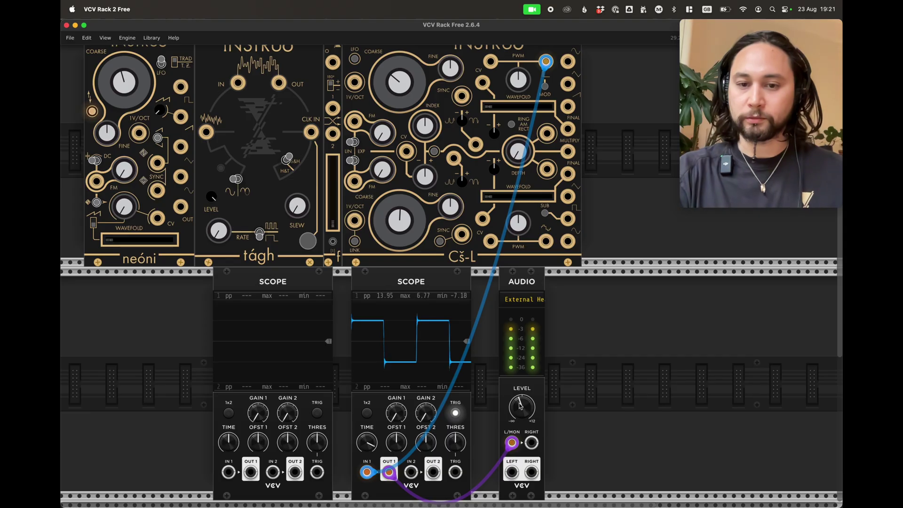
pyautogui.hscroll(-2, 481, 318)
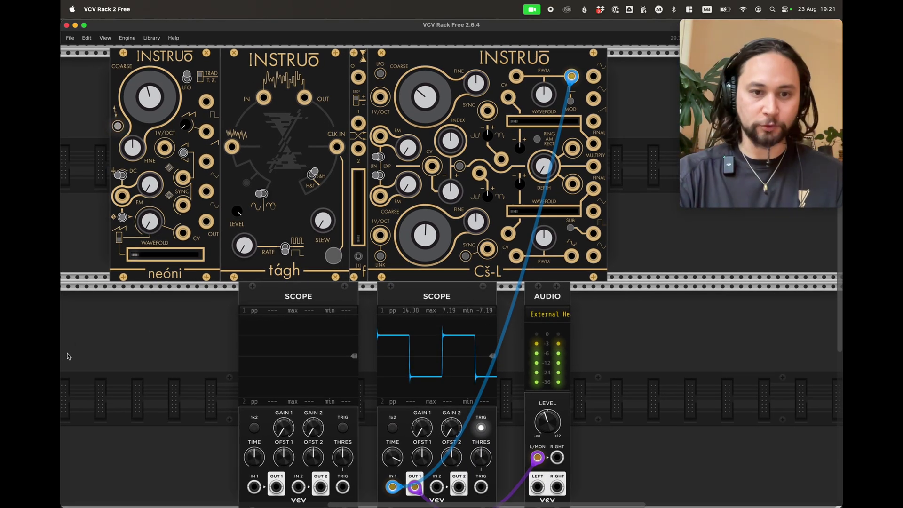
pyautogui.moveTo(424, 94)
pyautogui.mouseDown()
pyautogui.moveTo(424, 82)
pyautogui.moveTo(423, 94)
pyautogui.mouseUp()
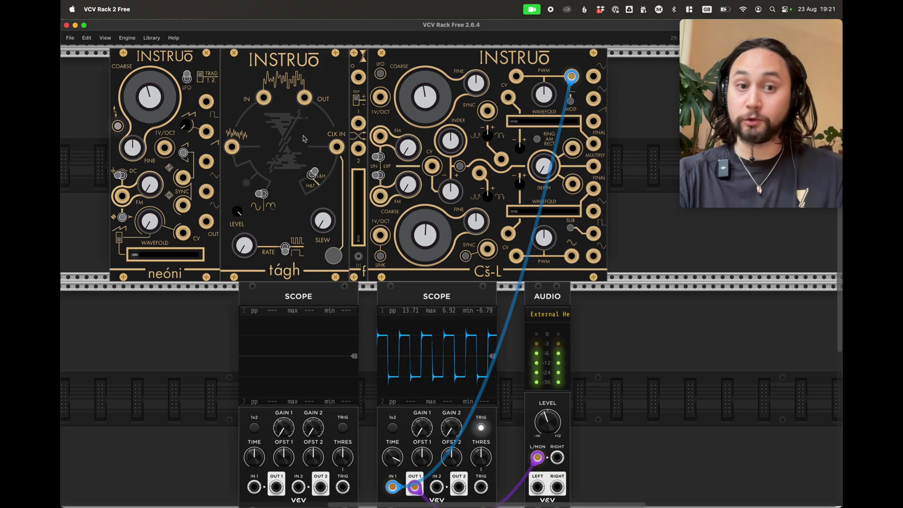
# Patch tágh's OUT into IN 2 of the scope below it and adjust tágh's RATE for faster random steps
pyautogui.moveTo(305, 97)
pyautogui.mouseDown()
pyautogui.moveTo(313, 431)
pyautogui.moveTo(298, 487)
pyautogui.mouseUp()
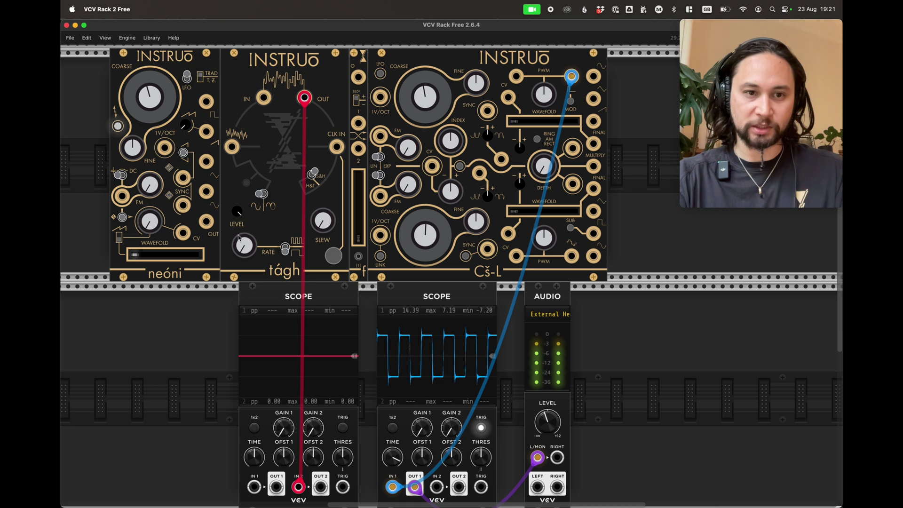
pyautogui.moveTo(244, 245); pyautogui.dragTo(244, 217)
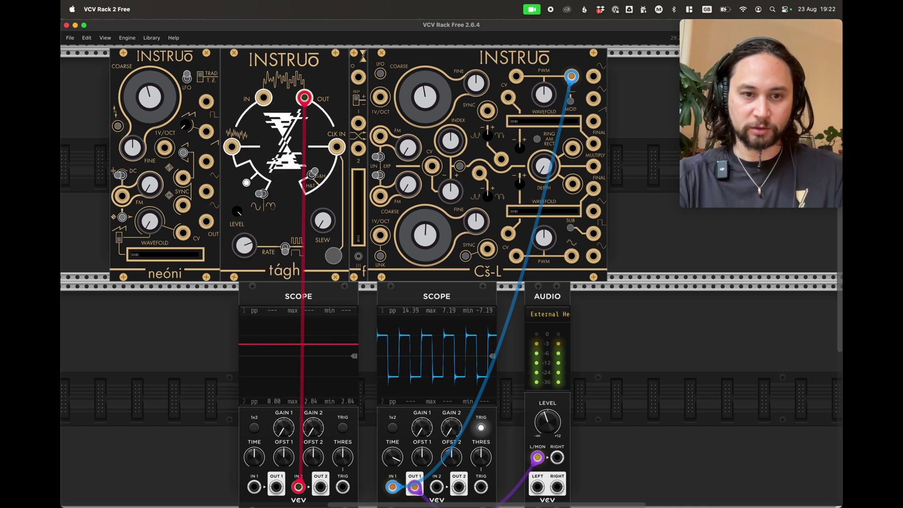
pyautogui.moveTo(243, 248); pyautogui.dragTo(240, 278)
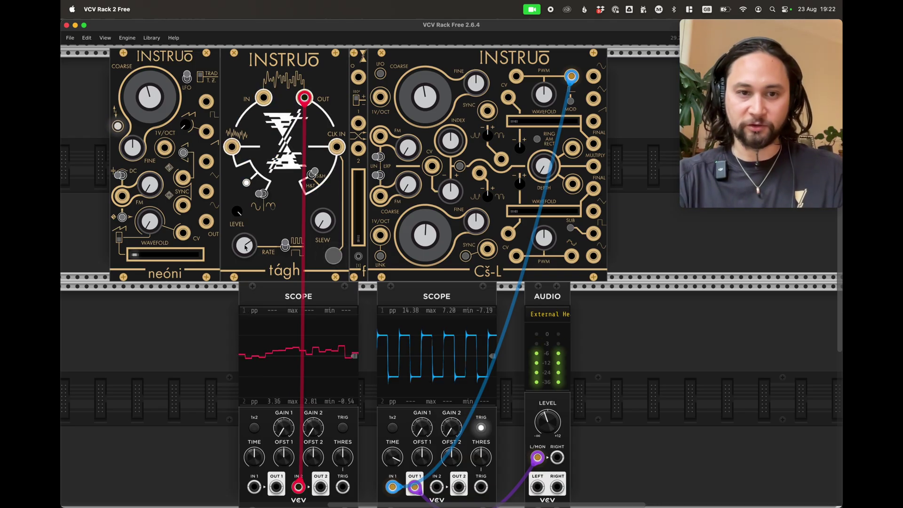
# Route tágh's OUT through input 1 of the narrow slider module into Cš-L's upper 1V/OCT, lowering Cš-L's upper COARSE and tágh's RATE
pyautogui.moveTo(425, 97); pyautogui.dragTo(425, 153)
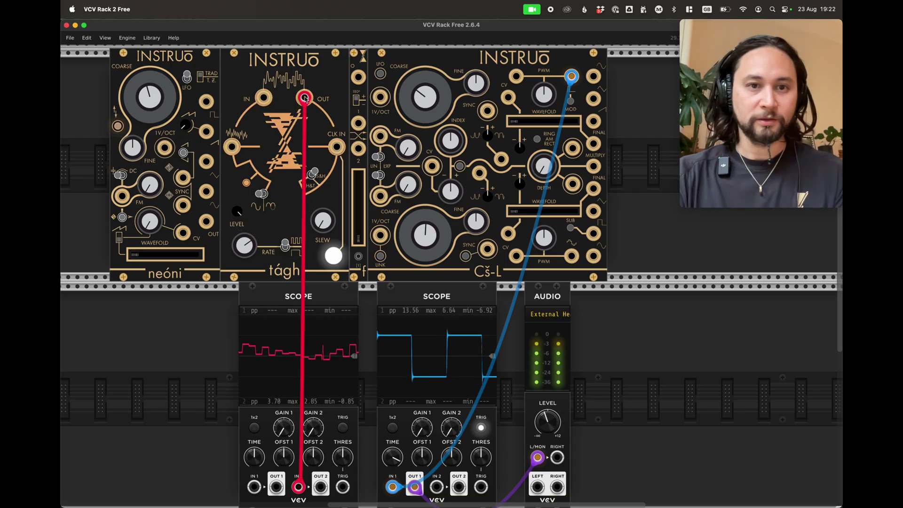
pyautogui.moveTo(305, 98); pyautogui.dragTo(359, 124)
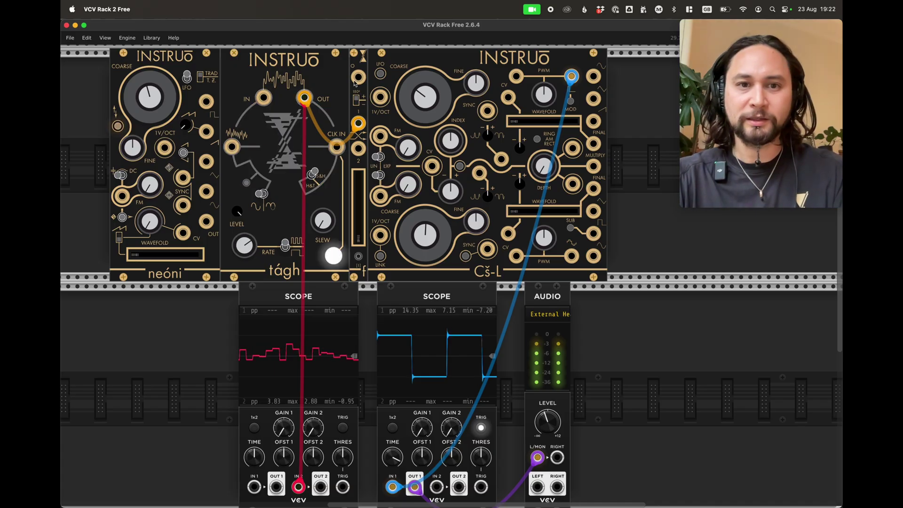
pyautogui.moveTo(358, 77); pyautogui.dragTo(380, 97)
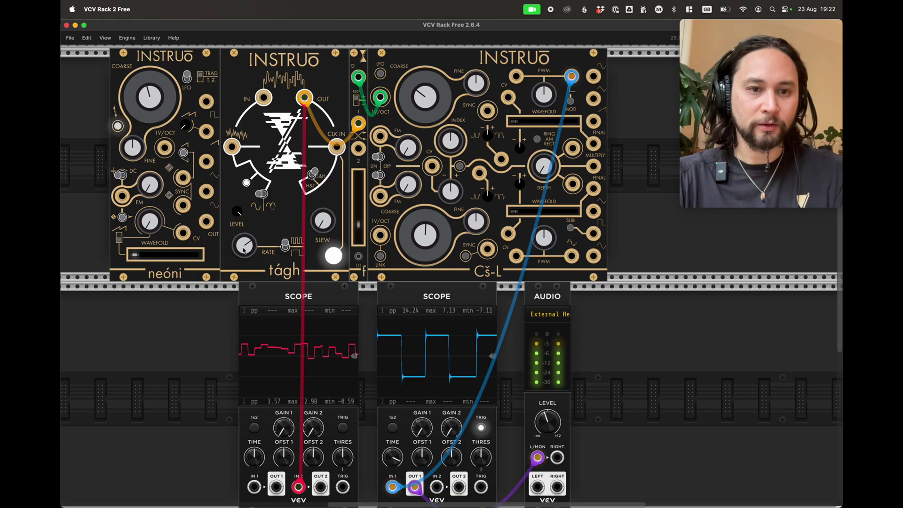
pyautogui.moveTo(243, 250); pyautogui.dragTo(243, 277)
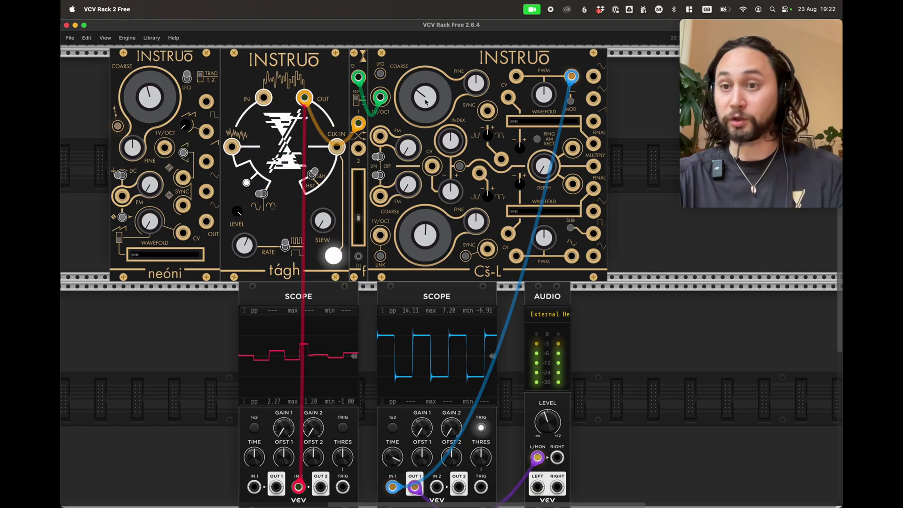
# Compare Cš-L's upper sine output with its pulse output through the scope, keeping the pulse, and readjust the upper COARSE and tágh's RATE
pyautogui.moveTo(572, 76); pyautogui.dragTo(593, 78)
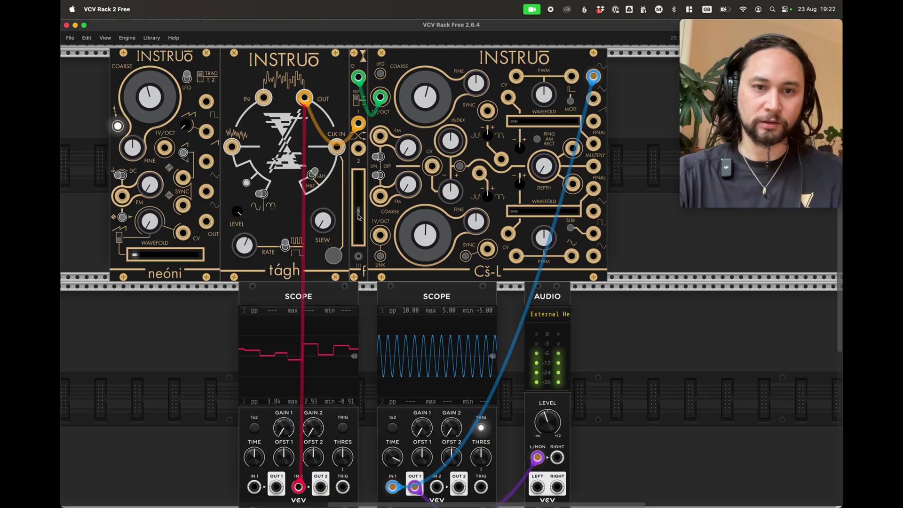
pyautogui.moveTo(595, 76); pyautogui.dragTo(572, 76)
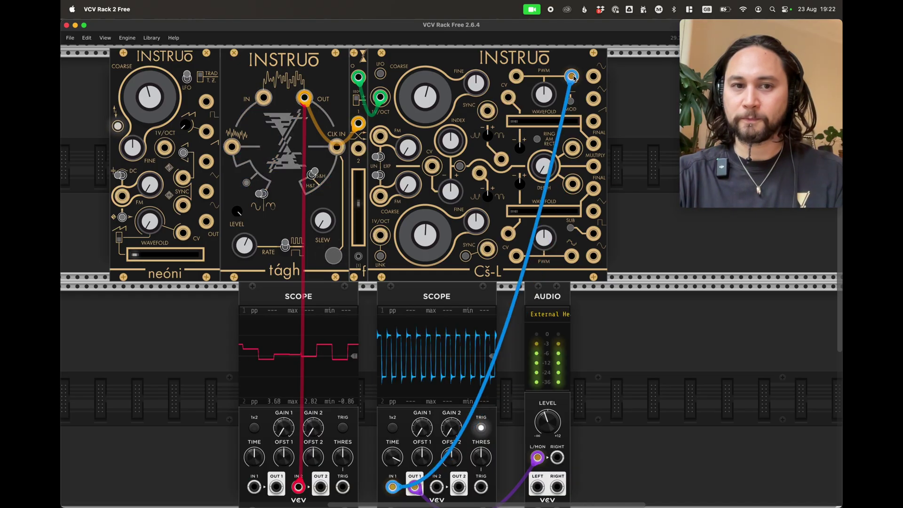
pyautogui.moveTo(425, 104); pyautogui.dragTo(425, 157)
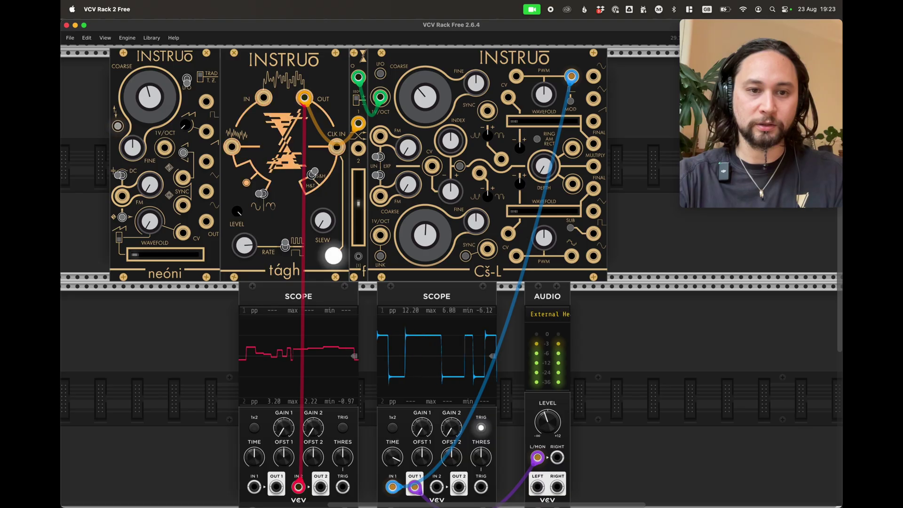
pyautogui.moveTo(244, 255); pyautogui.dragTo(244, 235)
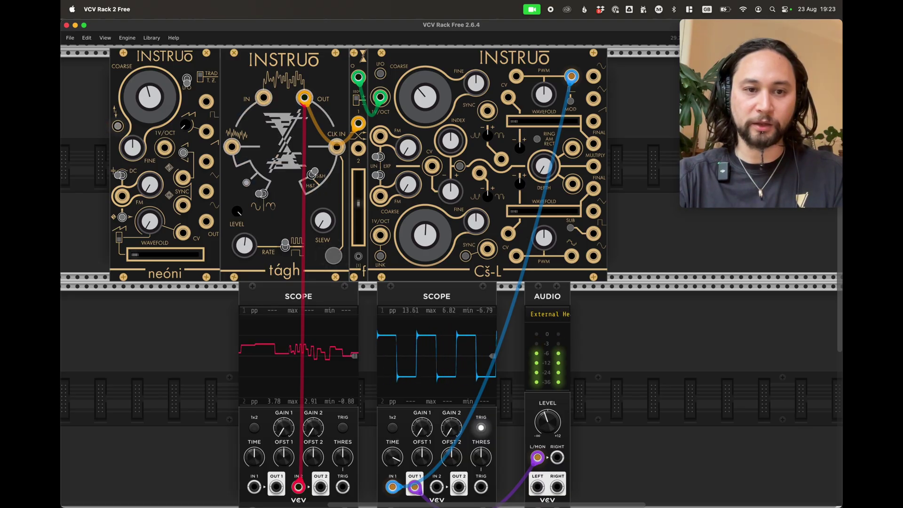
# Patch neóni's sawtooth output into tágh's IN and clock tágh by patching Cš-L's lower pulse output into CLK IN
pyautogui.moveTo(206, 132)
pyautogui.mouseDown()
pyautogui.moveTo(200, 87)
pyautogui.moveTo(263, 98)
pyautogui.mouseUp()
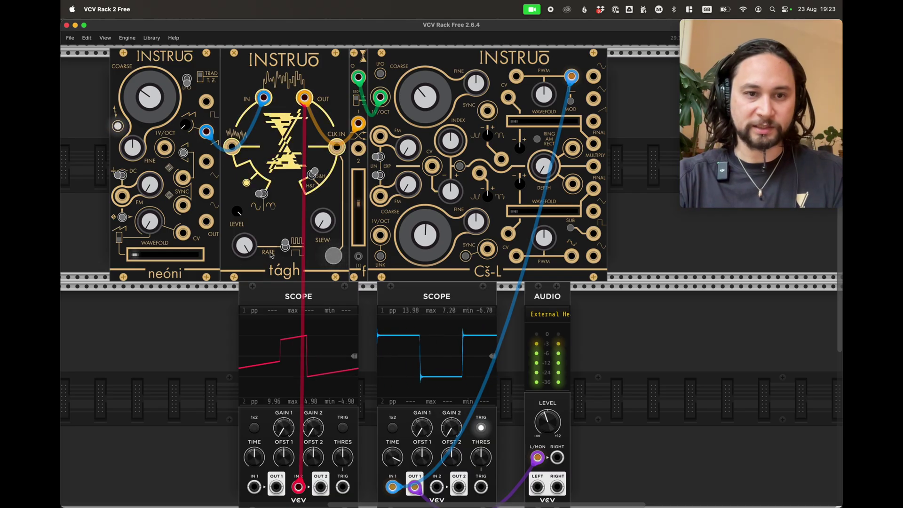
pyautogui.moveTo(247, 249)
pyautogui.mouseDown()
pyautogui.moveTo(247, 371)
pyautogui.moveTo(250, 253)
pyautogui.mouseUp()
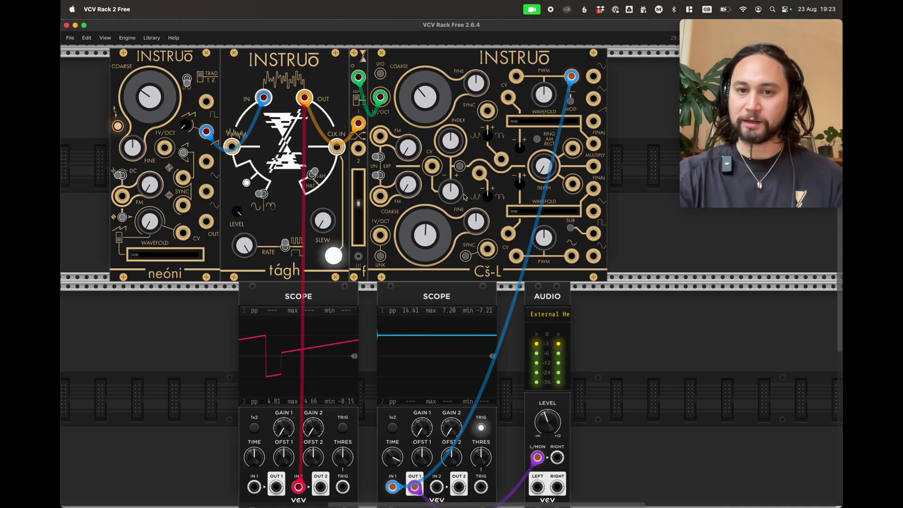
pyautogui.moveTo(594, 233); pyautogui.dragTo(337, 147)
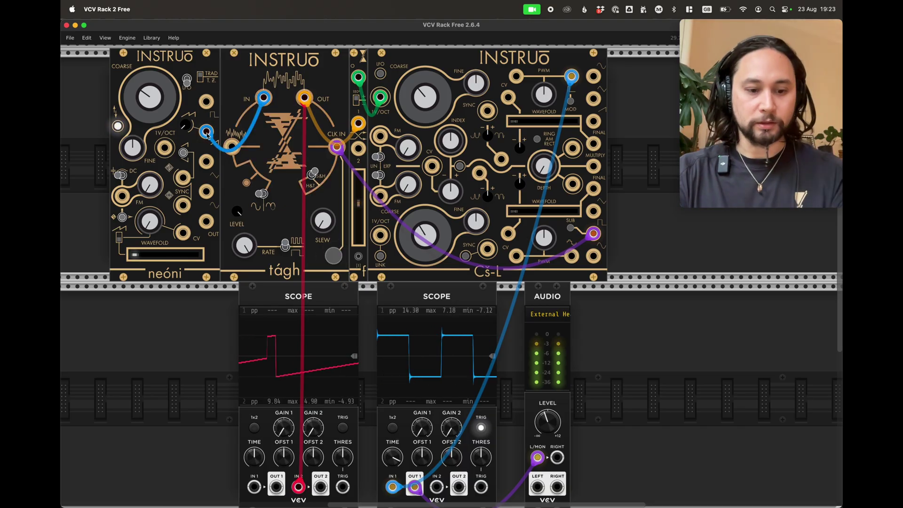
# Patch neóni's sawtooth into IN 1 of the scope below tágh and trigger that scope from neóni's pulse output with TRIG enabled
pyautogui.moveTo(207, 132); pyautogui.dragTo(174, 274)
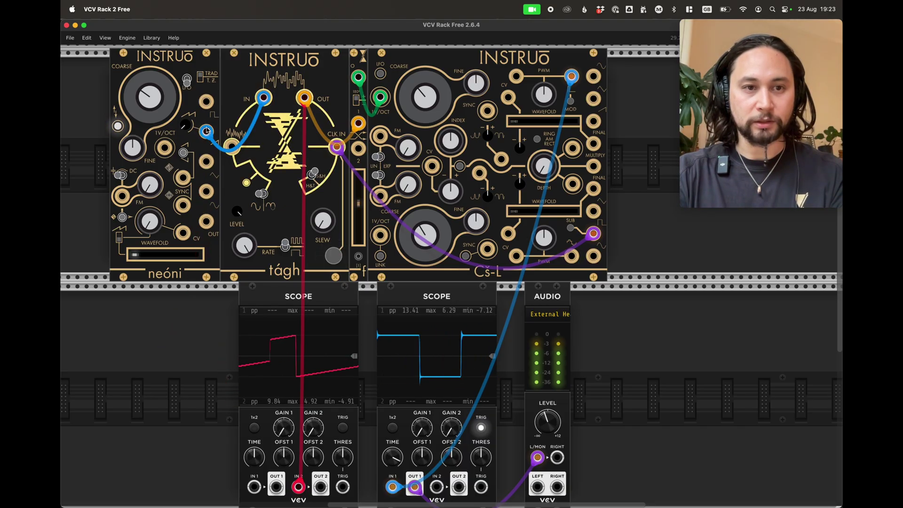
pyautogui.moveTo(206, 131)
pyautogui.mouseDown()
pyautogui.moveTo(262, 353)
pyautogui.moveTo(254, 486)
pyautogui.mouseUp()
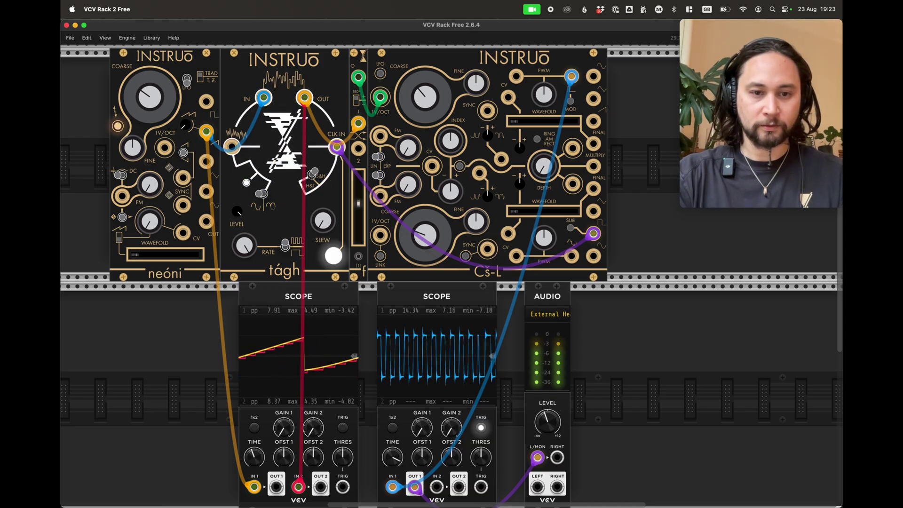
pyautogui.click(343, 427)
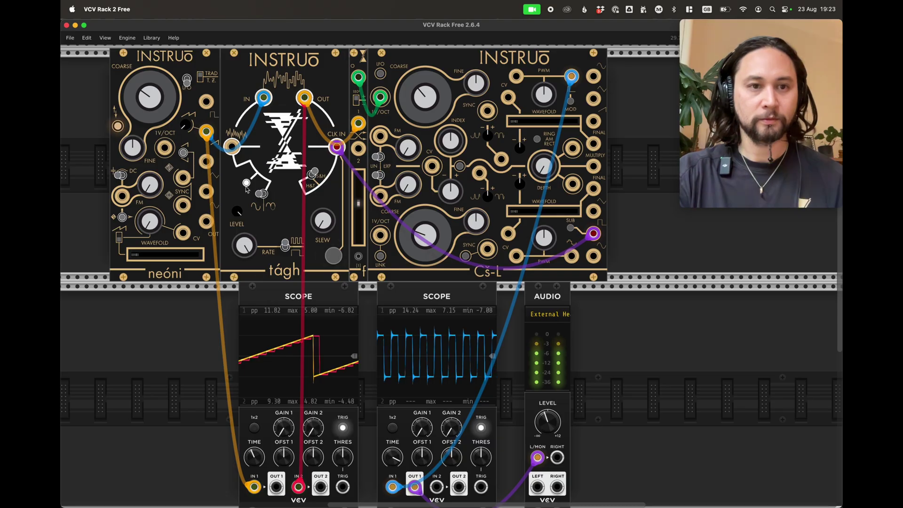
pyautogui.moveTo(206, 101); pyautogui.dragTo(342, 476)
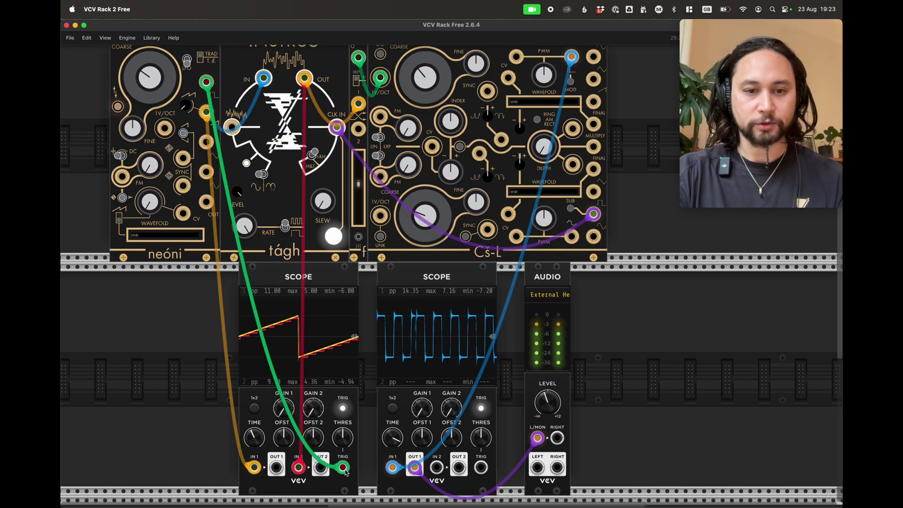
pyautogui.scroll(2, 592, 333)
pyautogui.hscroll(1, 592, 332)
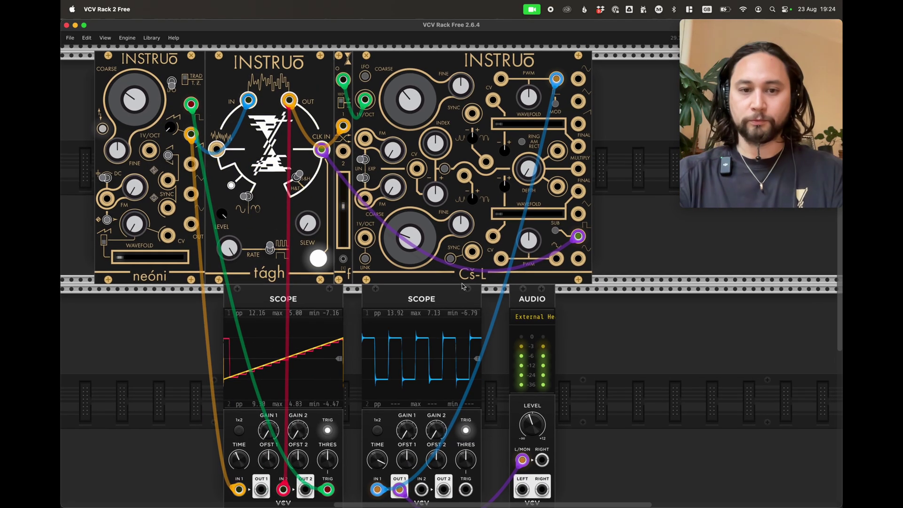
# Vary Cš-L's lower COARSE knob to change how often tágh samples the sawtooth
pyautogui.moveTo(401, 237); pyautogui.dragTo(405, 238)
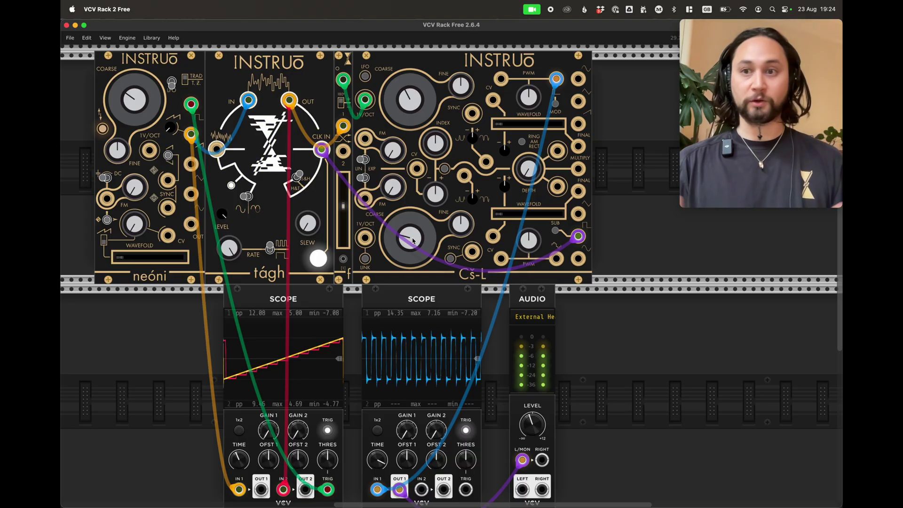
pyautogui.moveTo(413, 241); pyautogui.dragTo(413, 221)
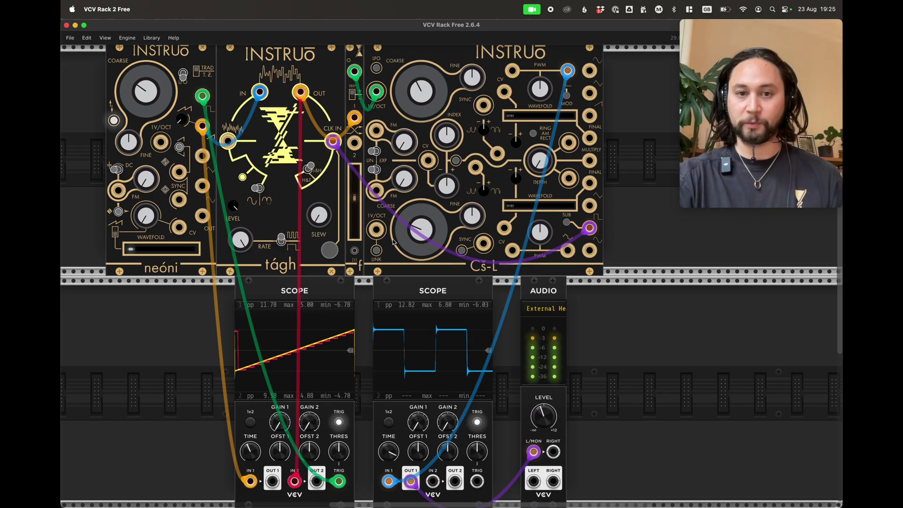
pyautogui.moveTo(421, 230); pyautogui.dragTo(421, 188)
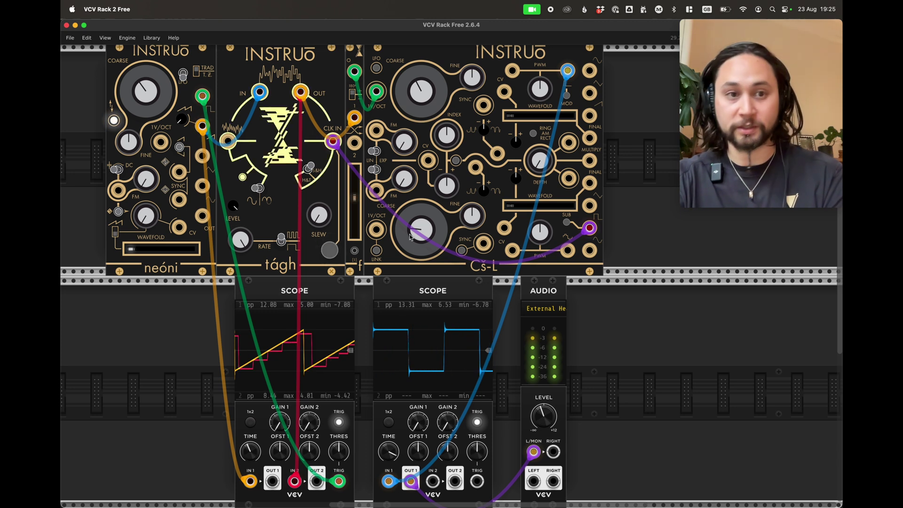
pyautogui.moveTo(410, 237); pyautogui.dragTo(412, 250)
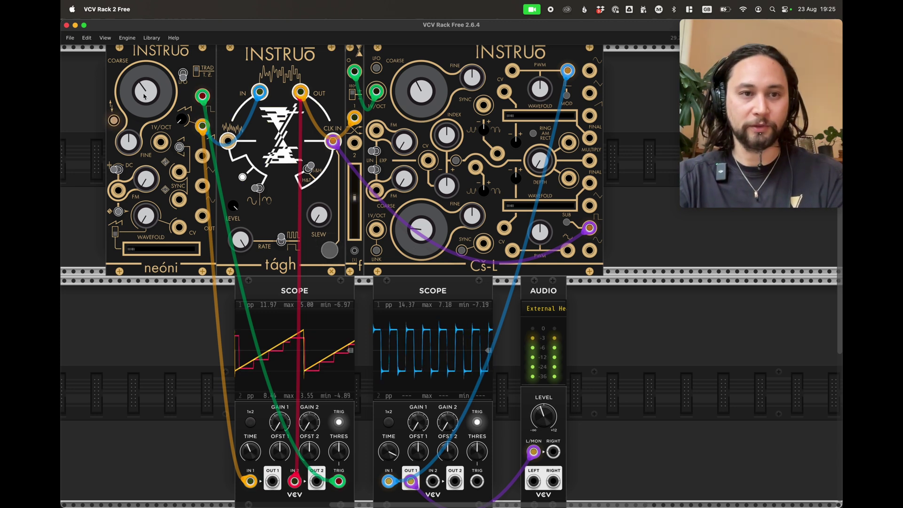
# Raise neóni's COARSE frequency in stages and fine-tune Cš-L's lower COARSE clock rate against it
pyautogui.moveTo(144, 96); pyautogui.dragTo(144, 93)
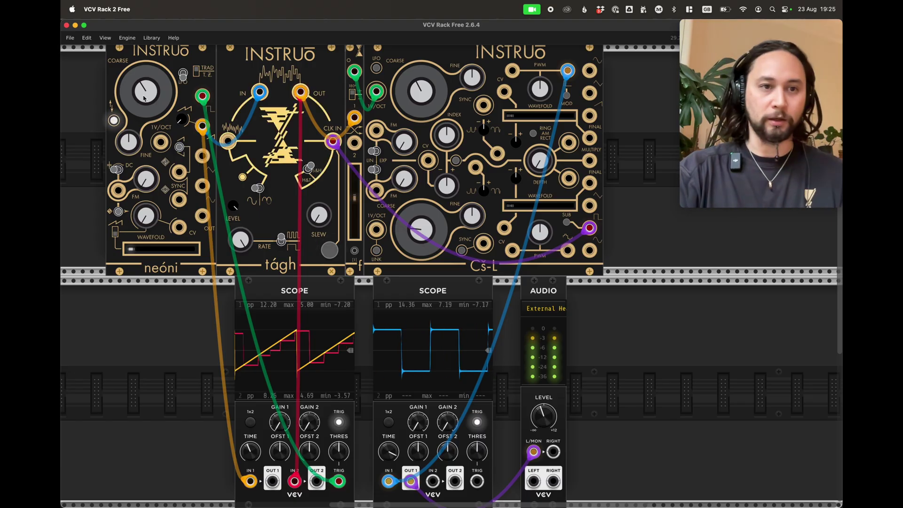
pyautogui.moveTo(144, 98); pyautogui.dragTo(143, 87)
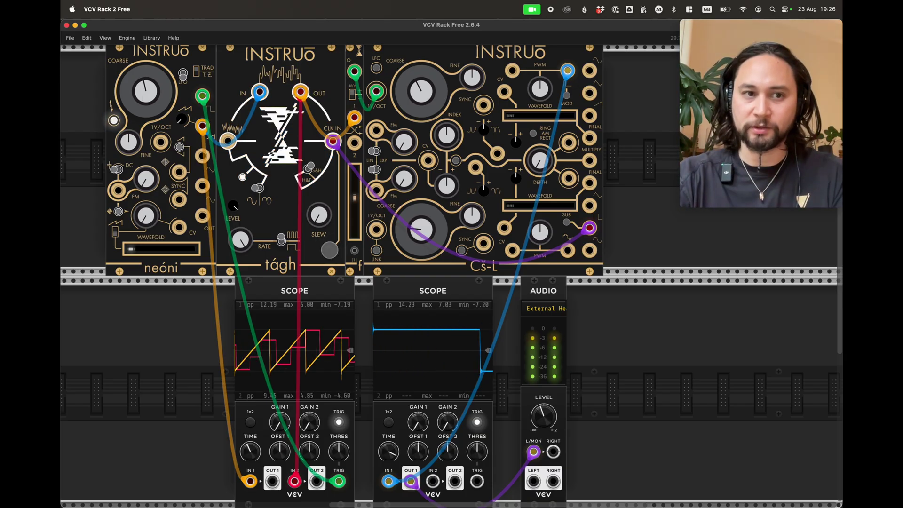
pyautogui.moveTo(143, 98); pyautogui.dragTo(144, 94)
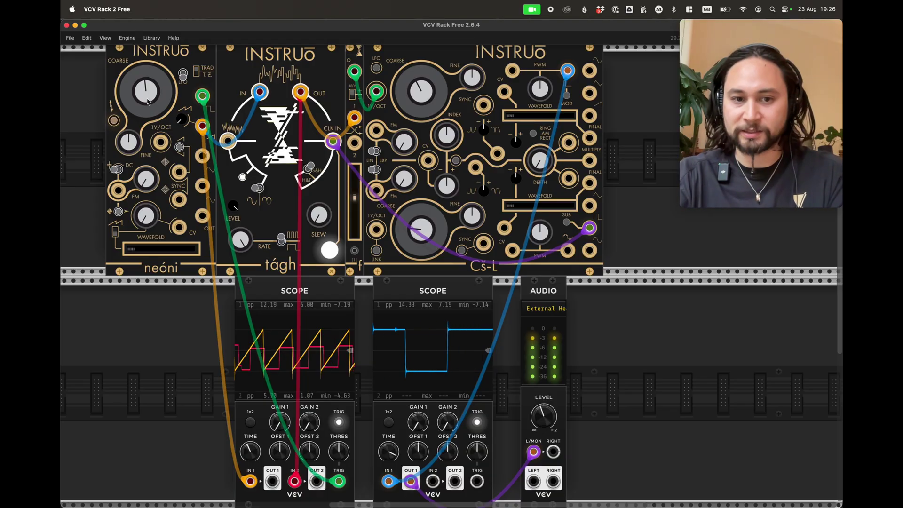
pyautogui.moveTo(147, 101); pyautogui.dragTo(147, 77)
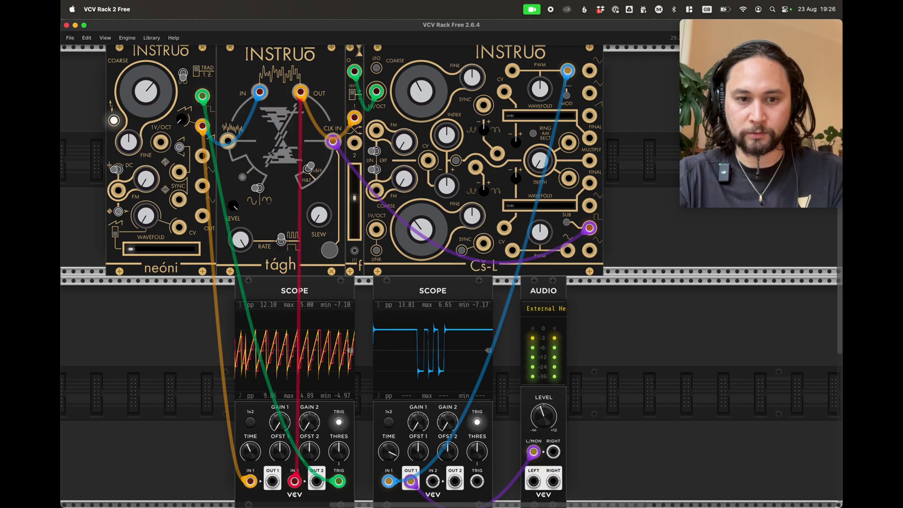
pyautogui.moveTo(146, 91); pyautogui.dragTo(146, 123)
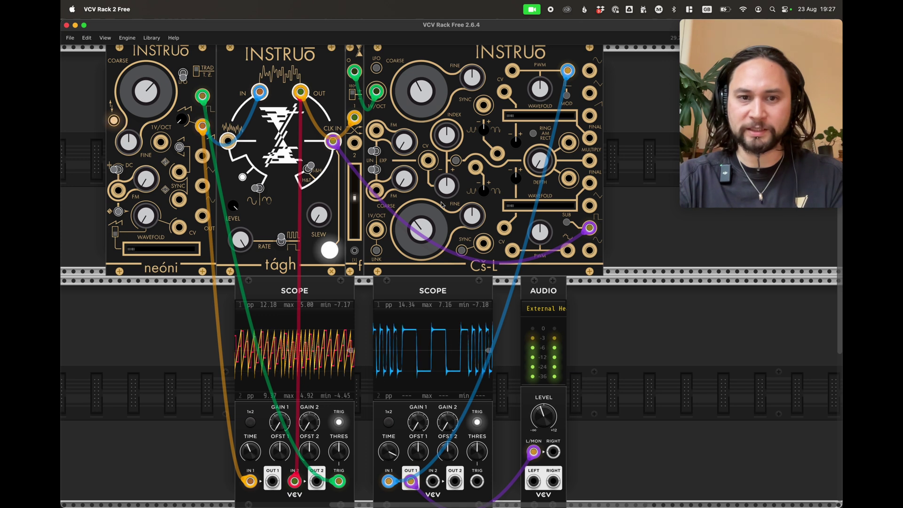
pyautogui.moveTo(421, 229); pyautogui.dragTo(421, 221)
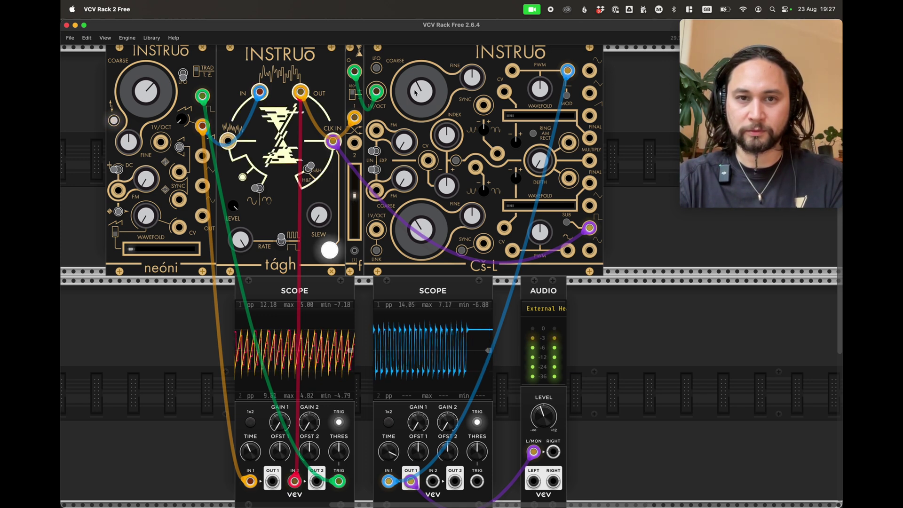
# Lower neóni's COARSE frequency and slightly reduce Cš-L's lower COARSE clock rate to vary the sampled pitch pattern
pyautogui.moveTo(146, 91); pyautogui.dragTo(145, 132)
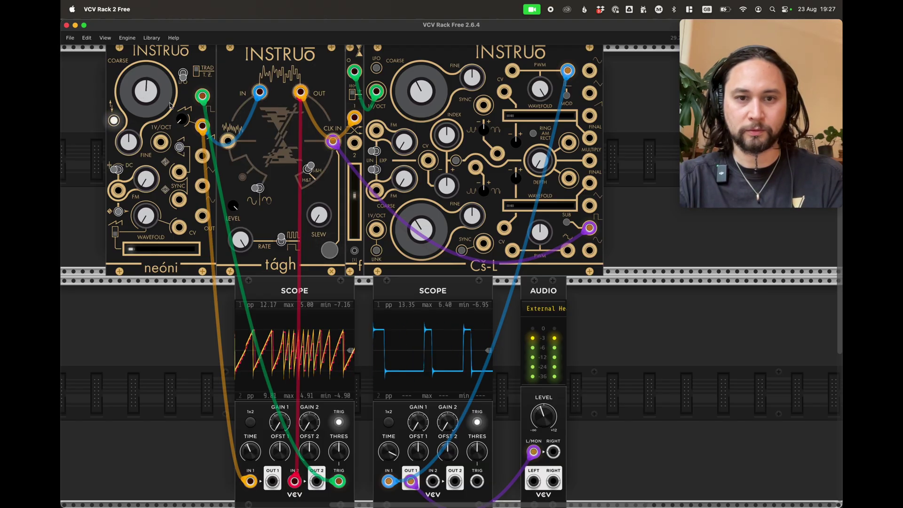
pyautogui.moveTo(408, 244); pyautogui.dragTo(408, 251)
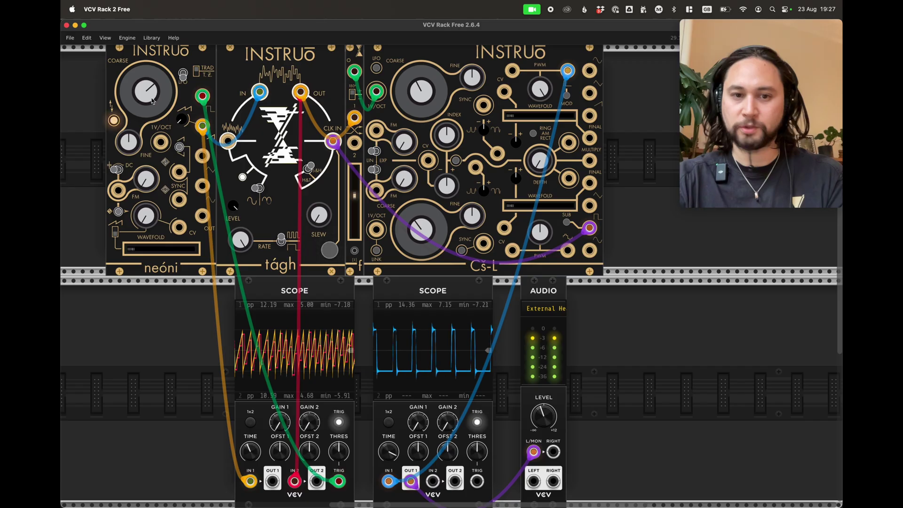
# Switch to Brave to view the r/modular post asking about the sample and hold setup, and return to VCV Rack
pyautogui.hotkey('ctrl', 'Up')
pyautogui.click(197, 182)
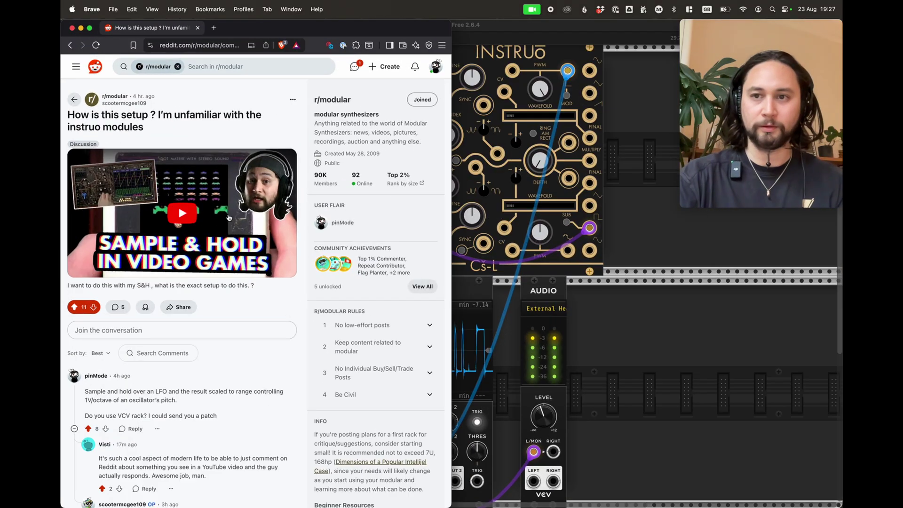
pyautogui.click(701, 381)
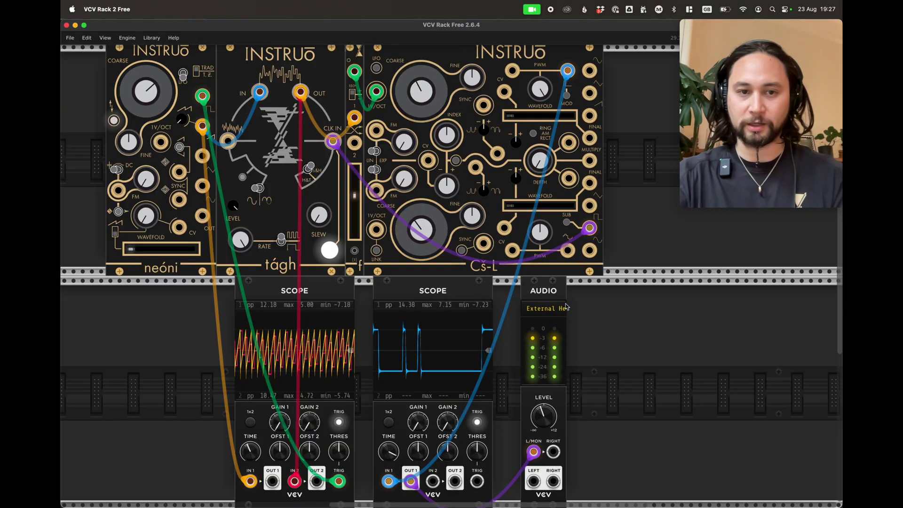
# Adjust neóni's COARSE and Cš-L's lower COARSE against each other to try different pitch patterns, settling on a slower sawtooth
pyautogui.moveTo(145, 91)
pyautogui.mouseDown()
pyautogui.moveTo(146, 127)
pyautogui.moveTo(144, 87)
pyautogui.moveTo(143, 102)
pyautogui.mouseUp()
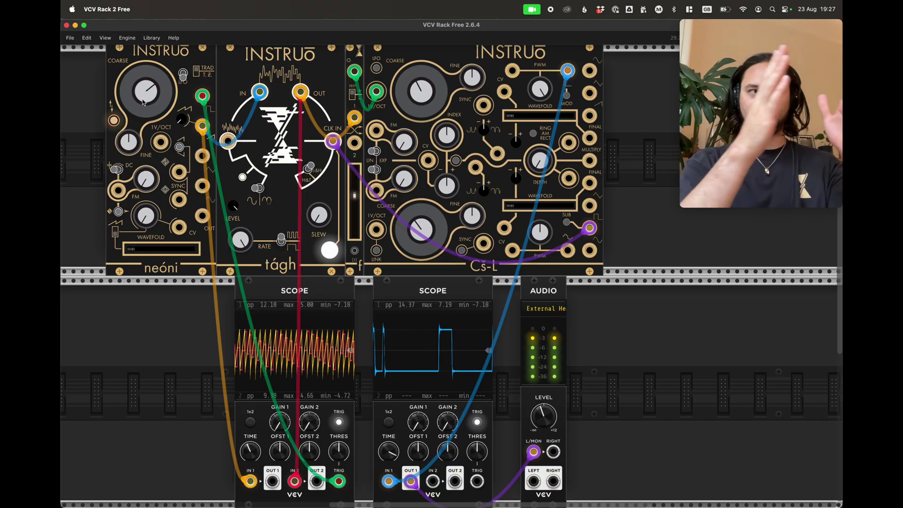
pyautogui.moveTo(144, 101); pyautogui.dragTo(144, 105)
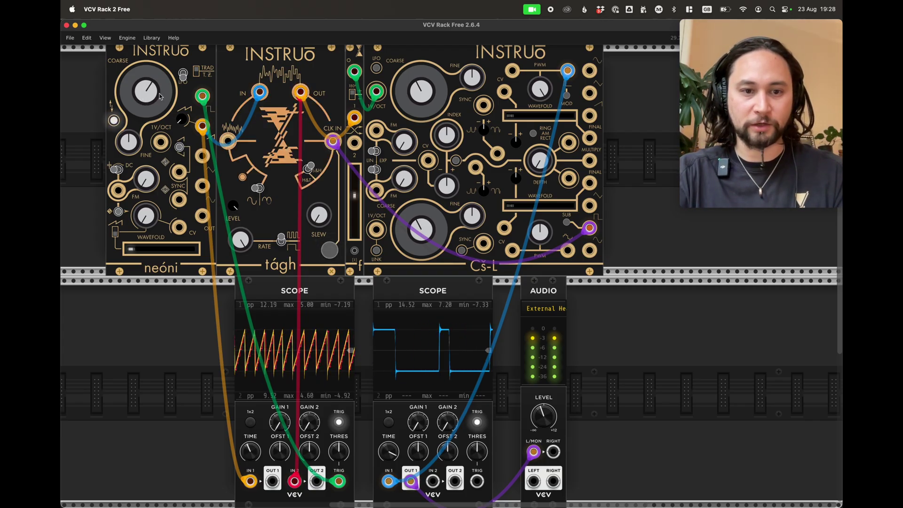
pyautogui.moveTo(428, 218); pyautogui.dragTo(427, 235)
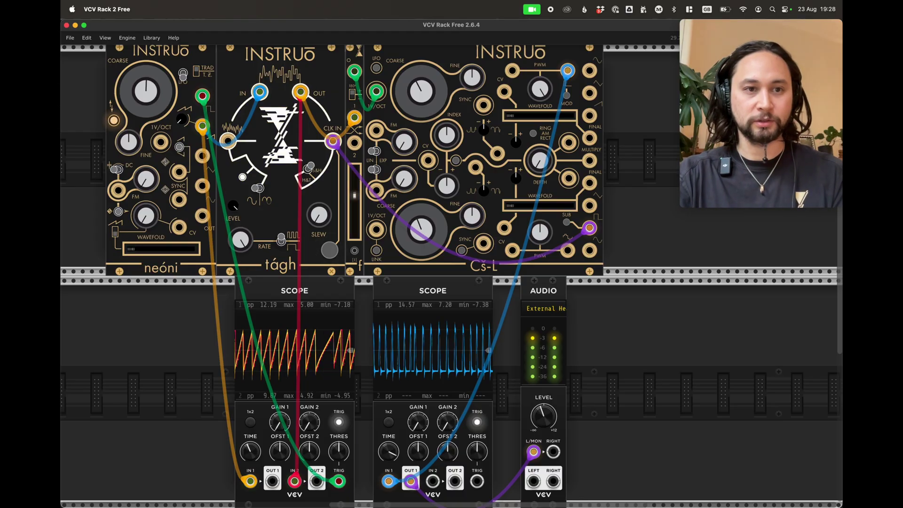
pyautogui.moveTo(146, 91); pyautogui.dragTo(146, 61)
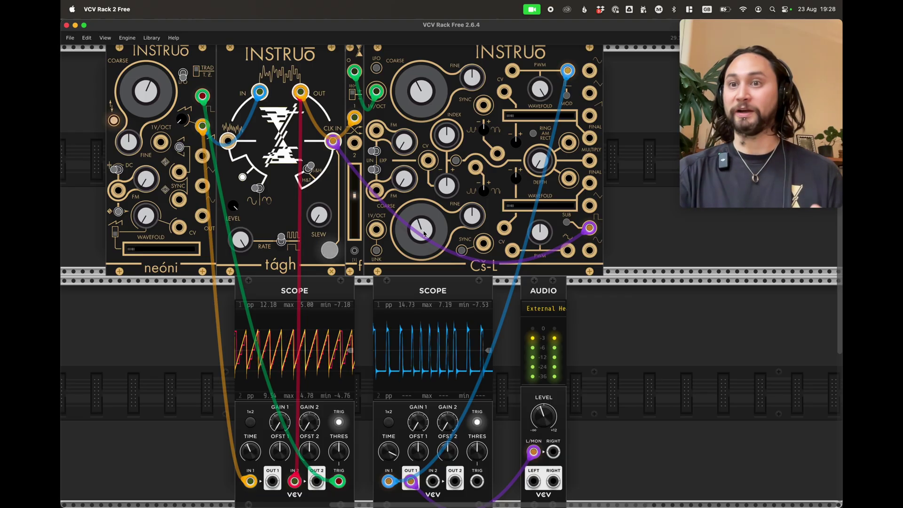
pyautogui.moveTo(424, 234); pyautogui.dragTo(423, 222)
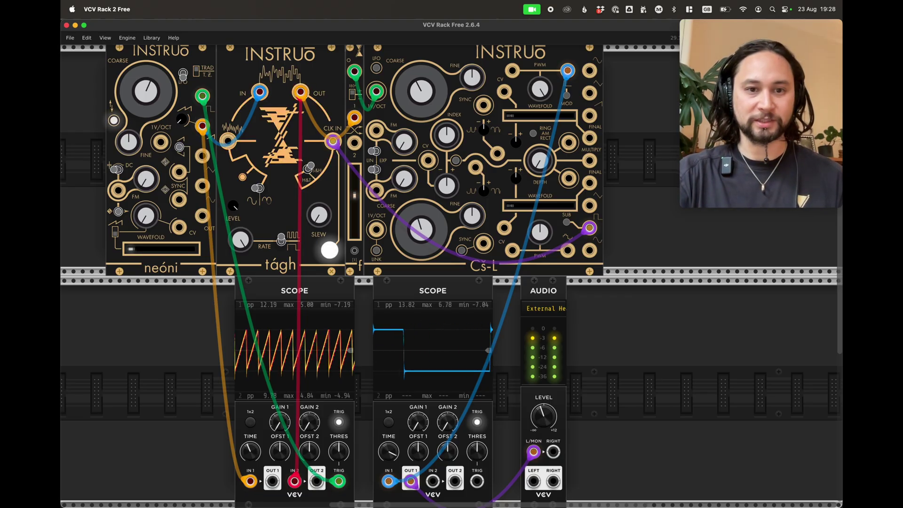
pyautogui.moveTo(146, 92); pyautogui.dragTo(146, 47)
pyautogui.moveTo(421, 230); pyautogui.dragTo(421, 263)
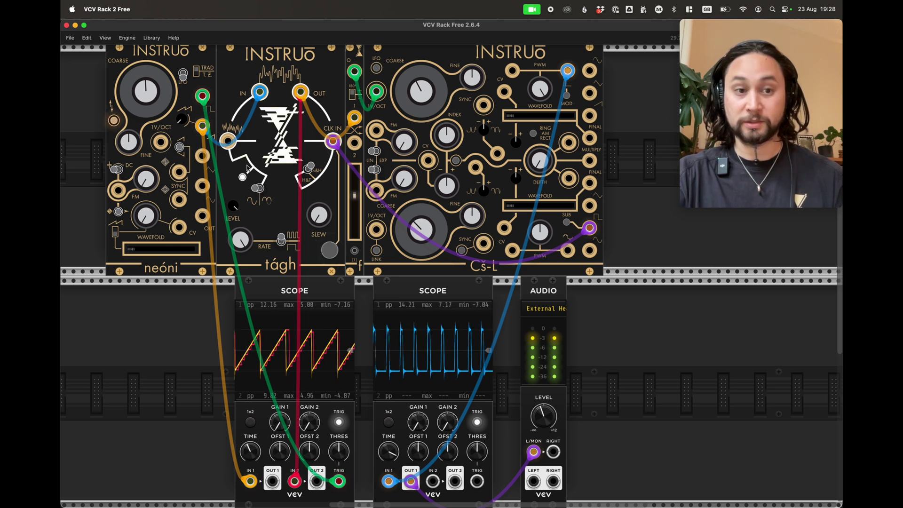
# Paste a second tágh between the two scopes, making room beside the first scope, and turn down its internal clock RATE
pyautogui.moveTo(314, 291); pyautogui.dragTo(249, 290)
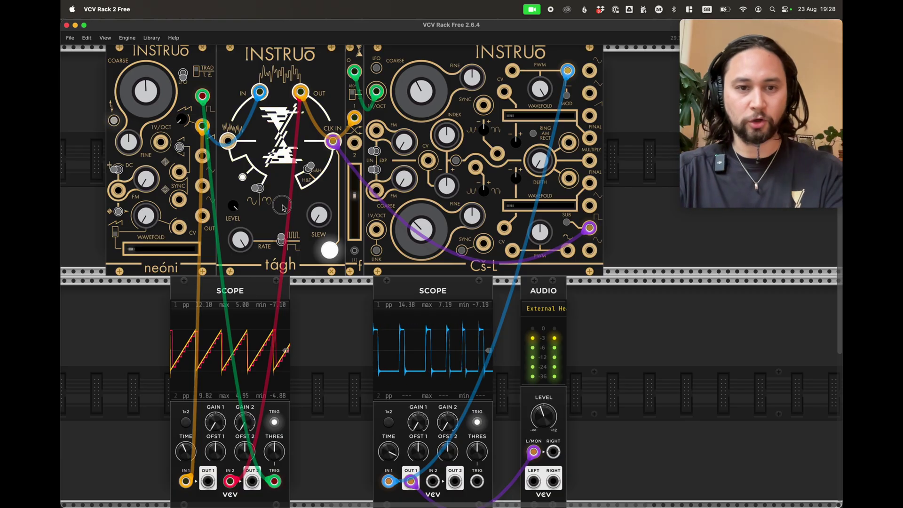
pyautogui.press('super+v')
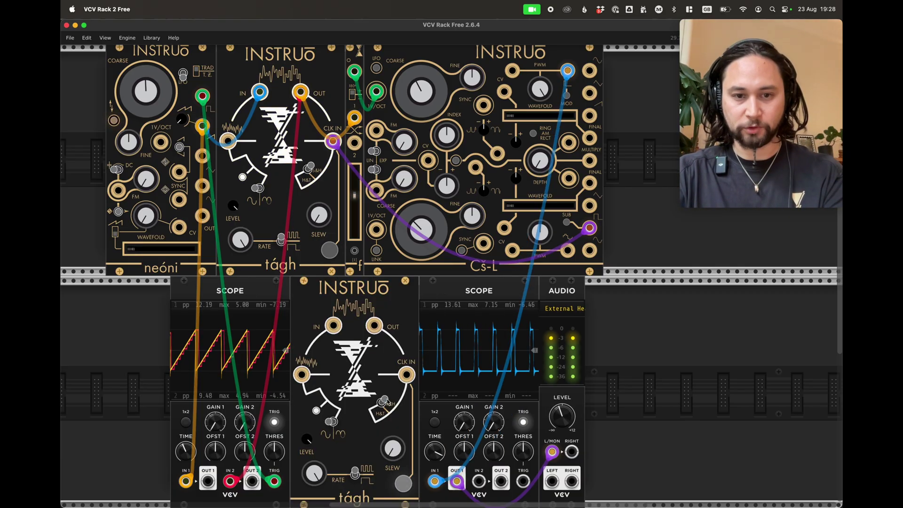
pyautogui.click(356, 474)
pyautogui.moveTo(314, 473); pyautogui.dragTo(314, 507)
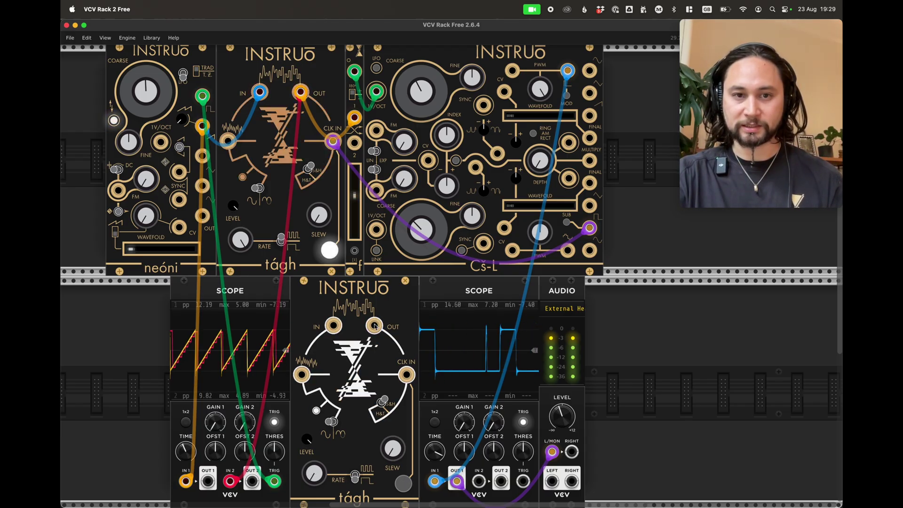
# Patch neóni's sawtooth into the second tágh's IN and its OUT into Cš-L's lower 1V/OCT and upper PWM inputs
pyautogui.moveTo(375, 326); pyautogui.dragTo(376, 190)
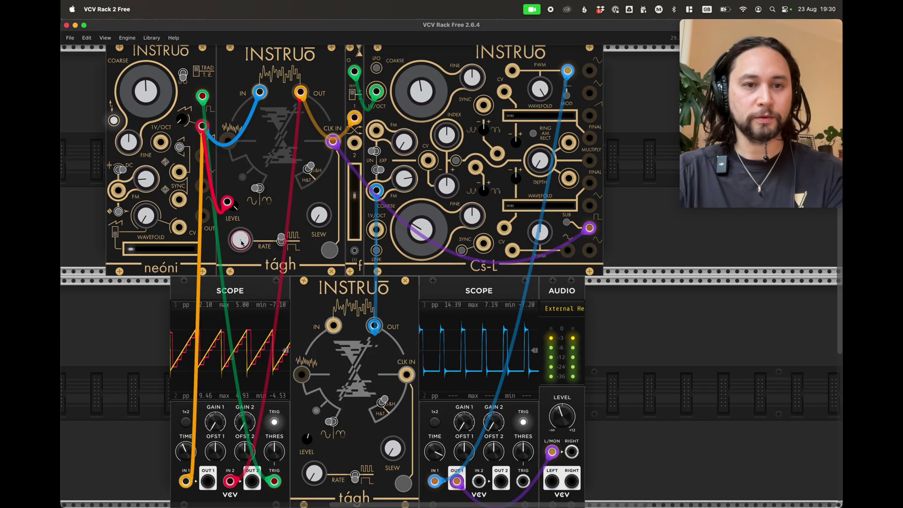
pyautogui.moveTo(240, 243); pyautogui.dragTo(333, 325)
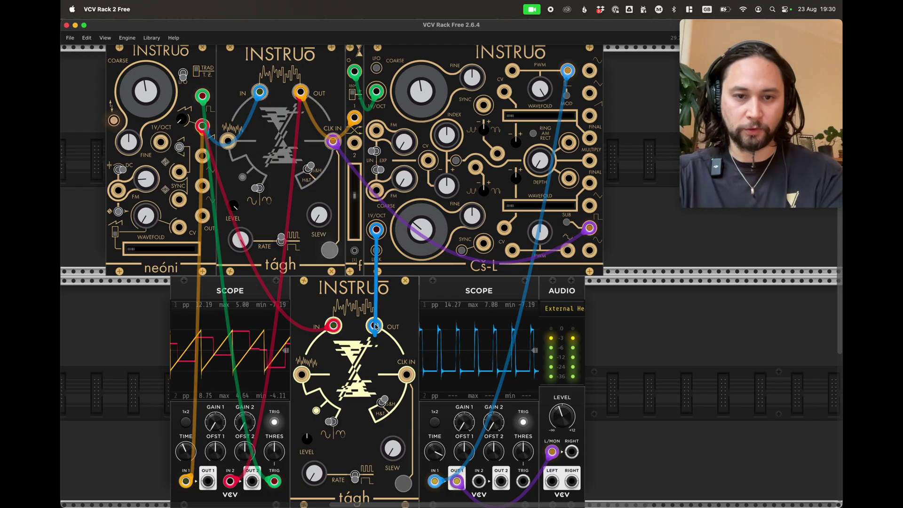
pyautogui.moveTo(375, 326); pyautogui.dragTo(512, 70)
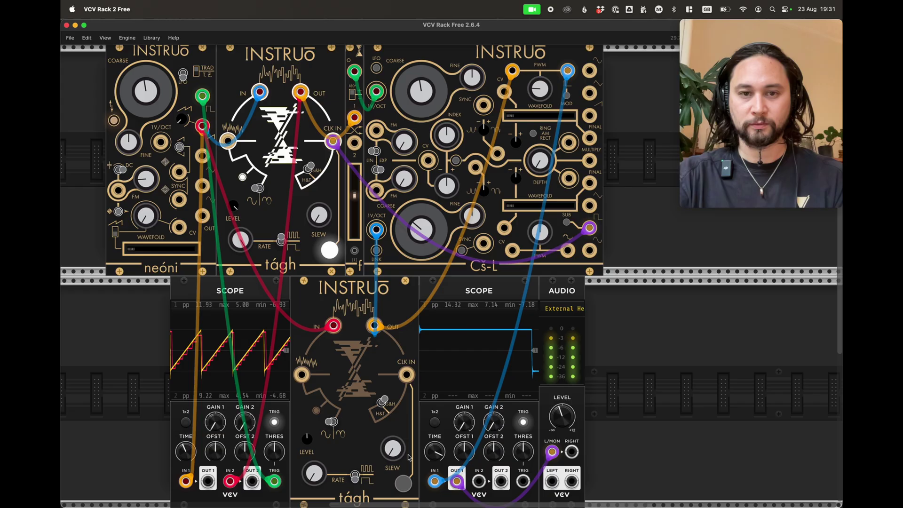
# Trigger the second tágh manually several times to sample new values for Cš-L's clock rate and pulse width
pyautogui.click(402, 484)
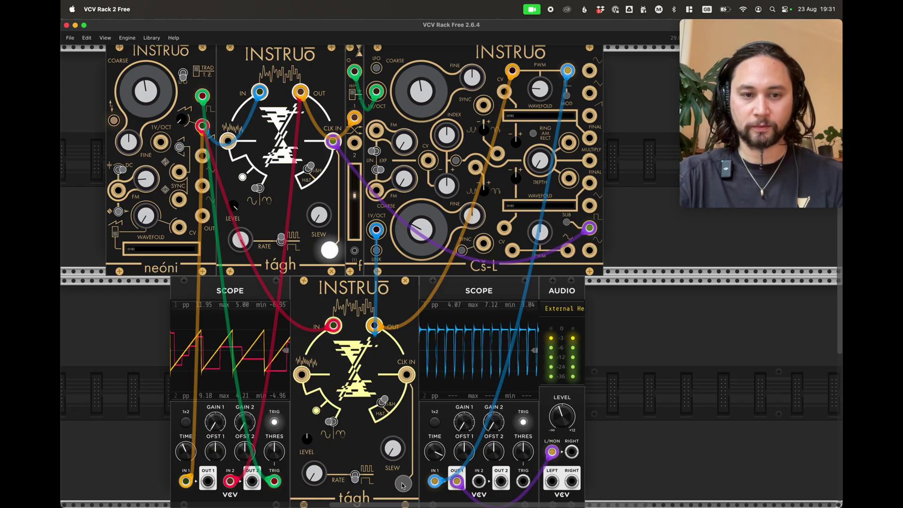
pyautogui.click(403, 487)
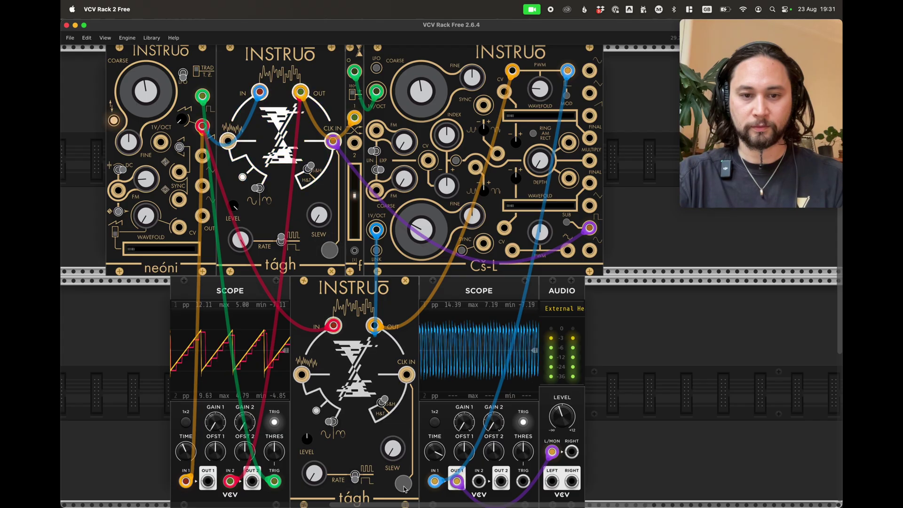
pyautogui.click(404, 488)
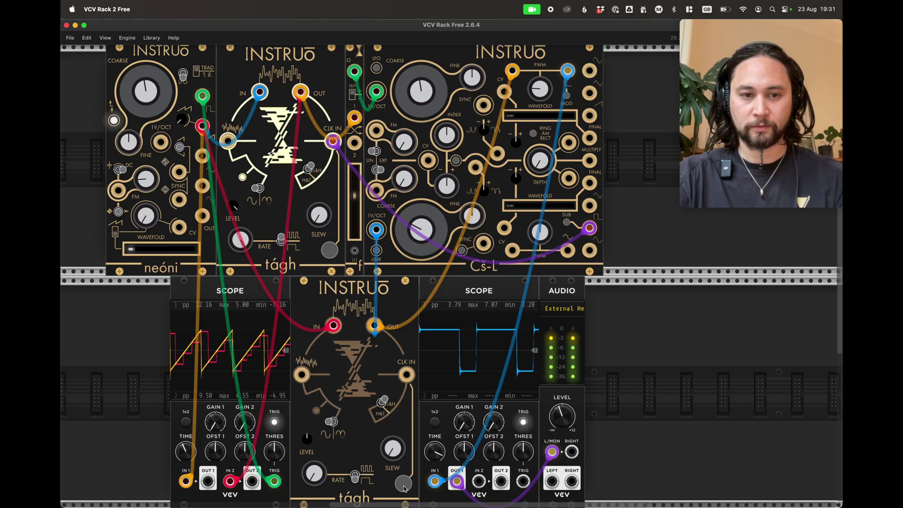
pyautogui.click(403, 488)
pyautogui.click(403, 487)
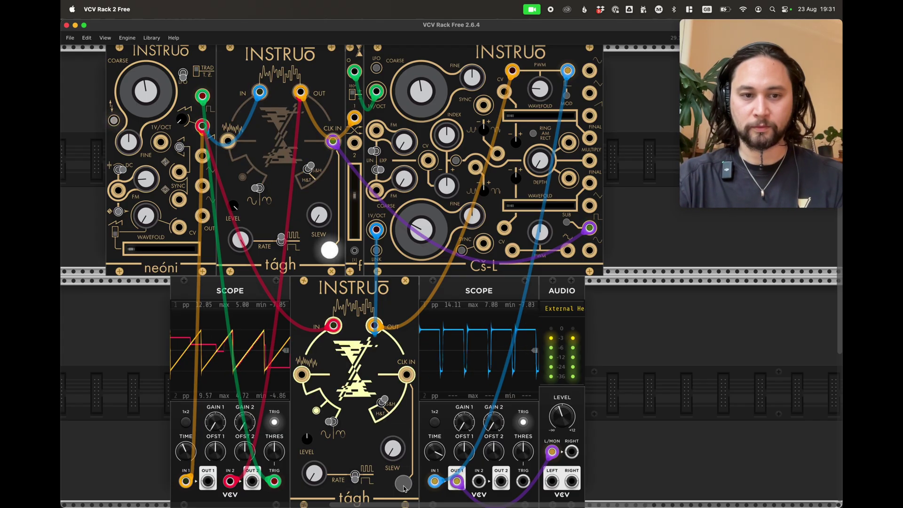
pyautogui.click(403, 487)
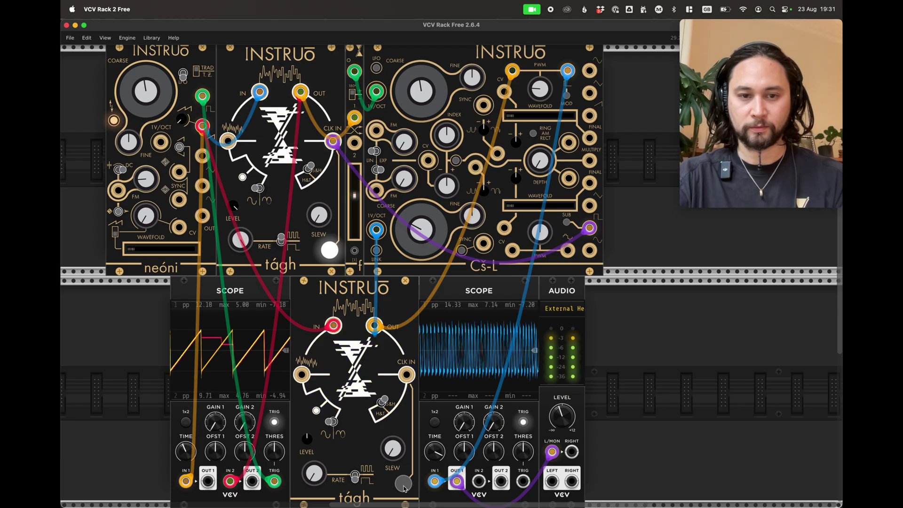
pyautogui.click(403, 486)
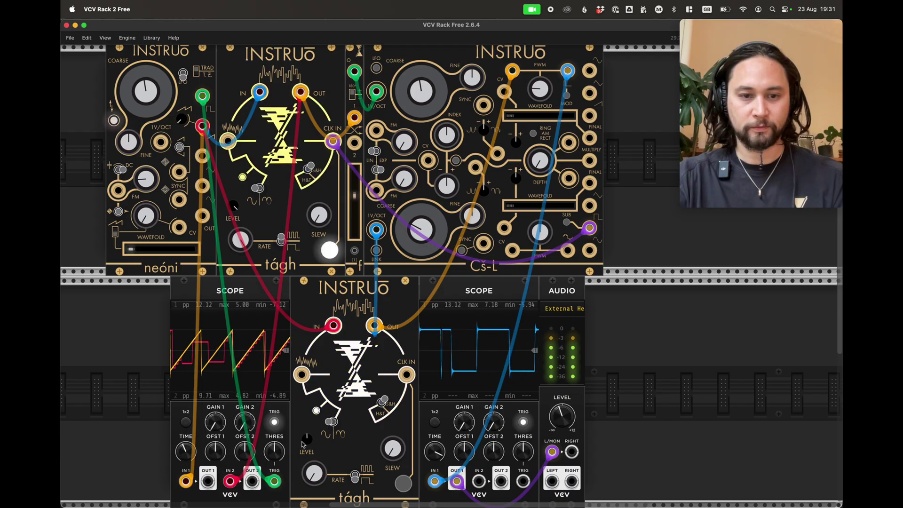
# Lower the second tágh's LEVEL and manually trigger another sample
pyautogui.moveTo(305, 440); pyautogui.dragTo(304, 452)
pyautogui.click(400, 489)
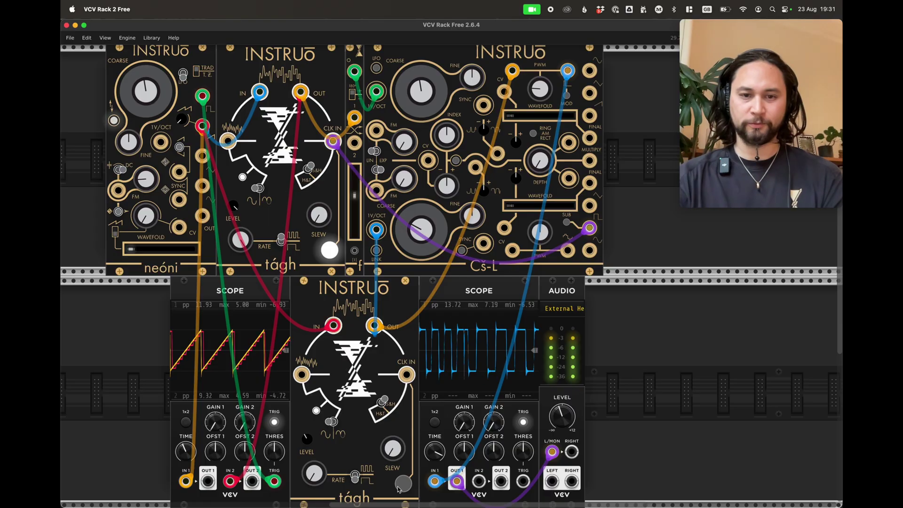